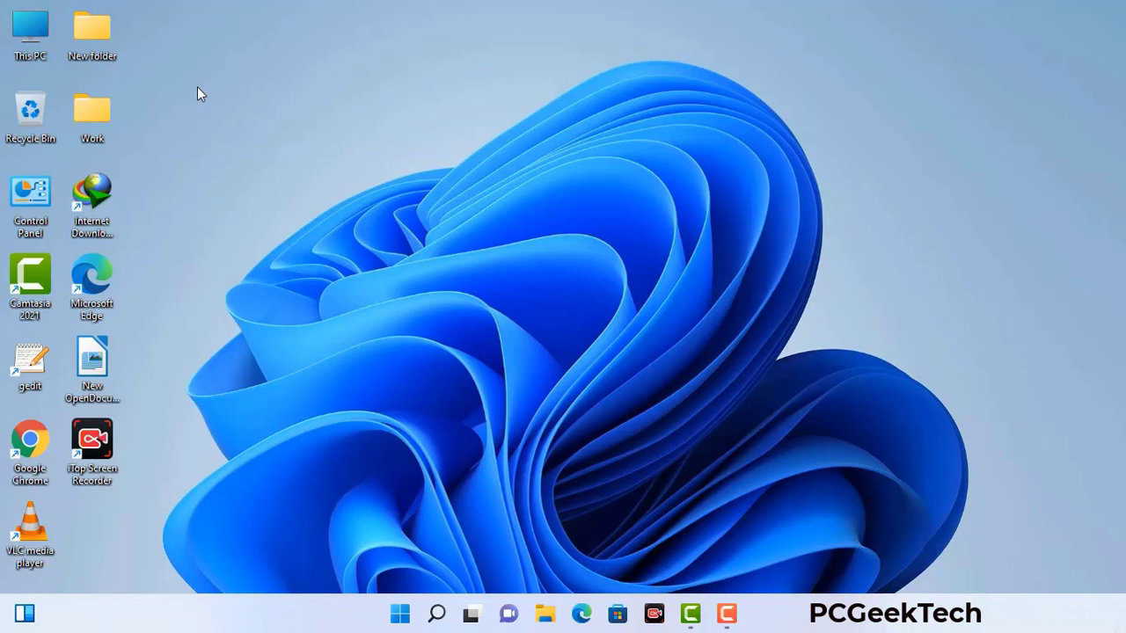
Step: Launch System Configuration by running msconfig from the Run prompt
{"action": "key", "text": "super+r"}
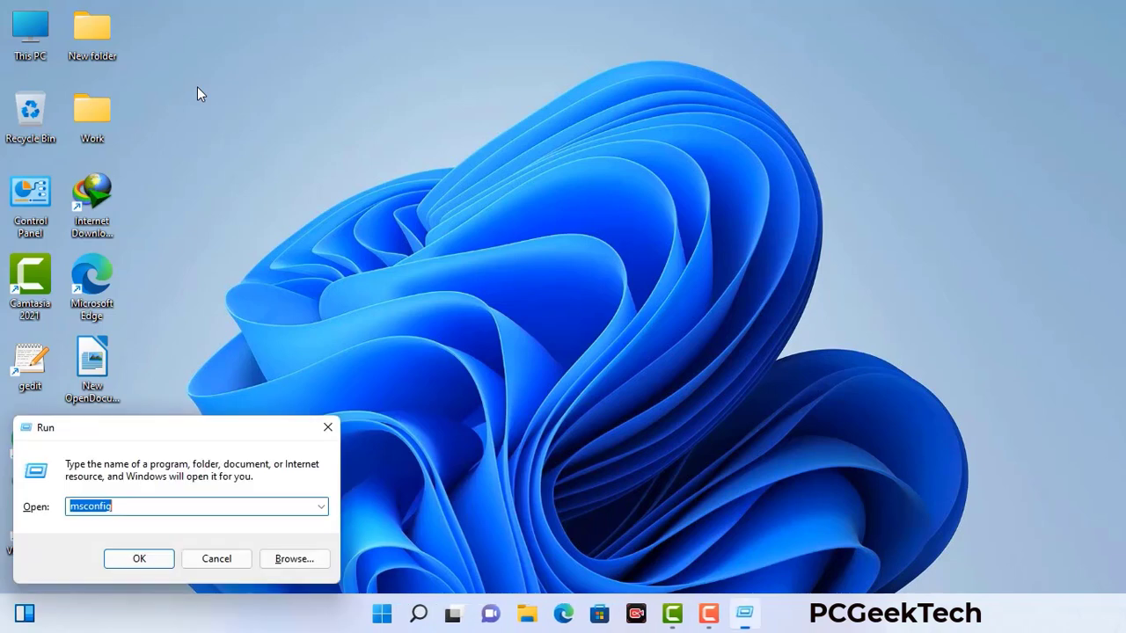
{"action": "left_click_drag", "start_coordinate": [194, 427], "coordinate": [495, 139]}
{"action": "left_click", "coordinate": [450, 220]}
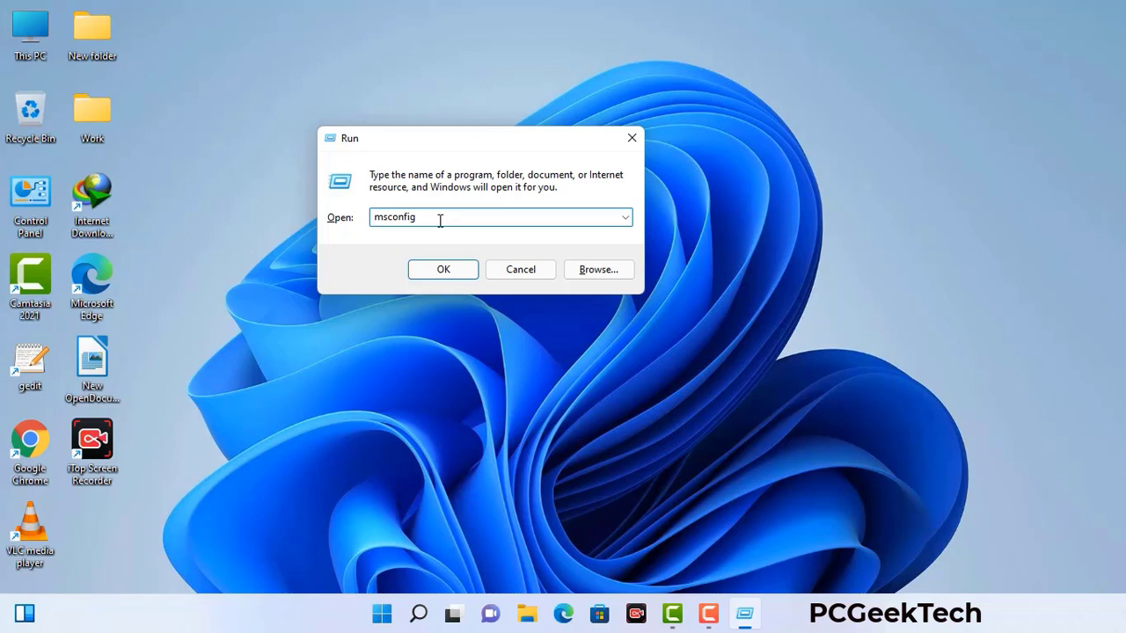
{"action": "left_click", "coordinate": [438, 275]}
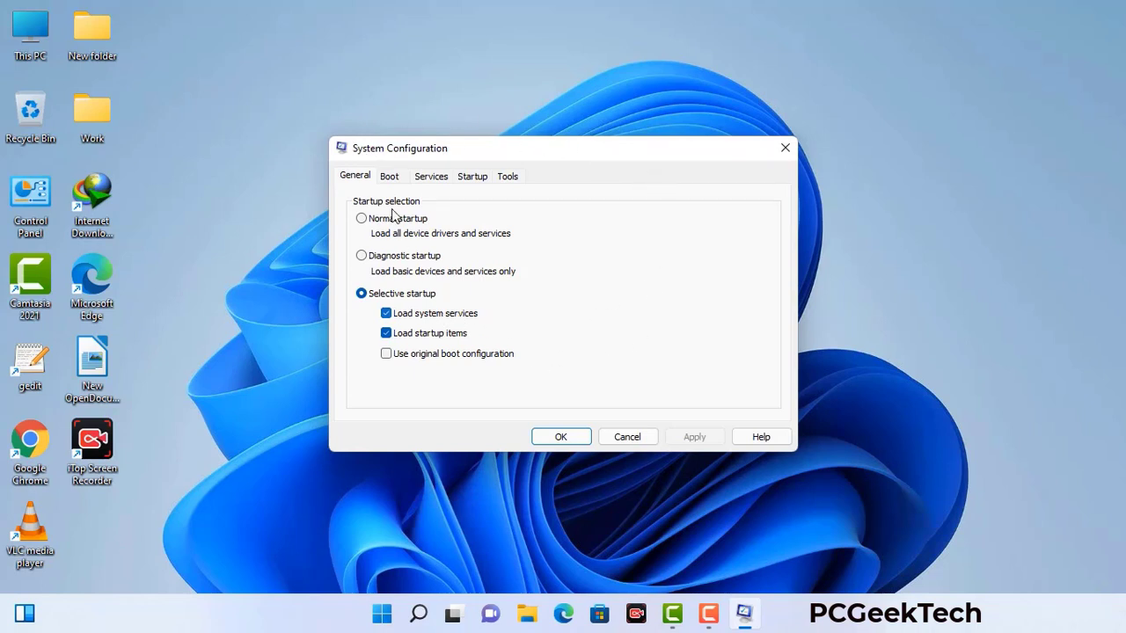
Step: On the Boot tab, enable Safe boot with the Network option and apply it
{"action": "left_click", "coordinate": [390, 177]}
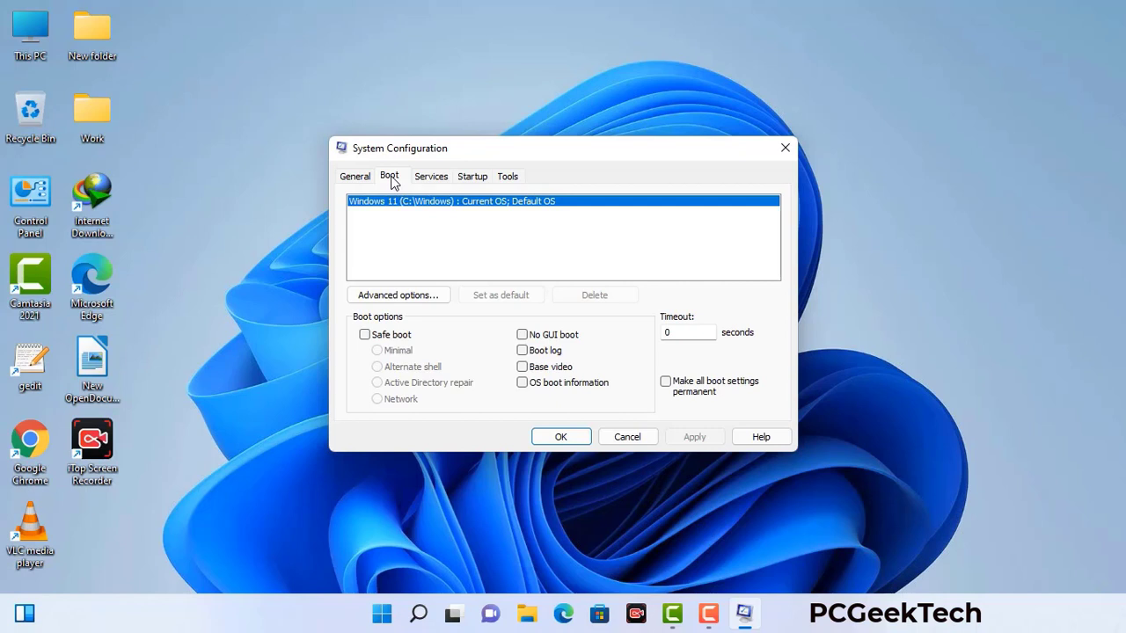
{"action": "left_click", "coordinate": [364, 335]}
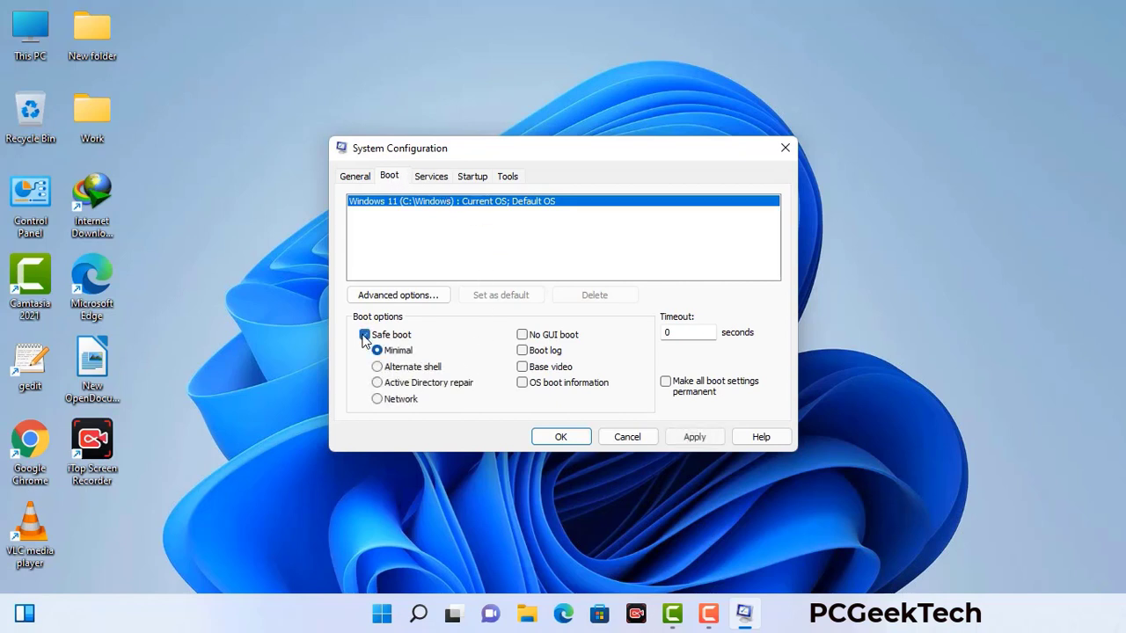
{"action": "left_click", "coordinate": [400, 402]}
{"action": "left_click", "coordinate": [694, 437]}
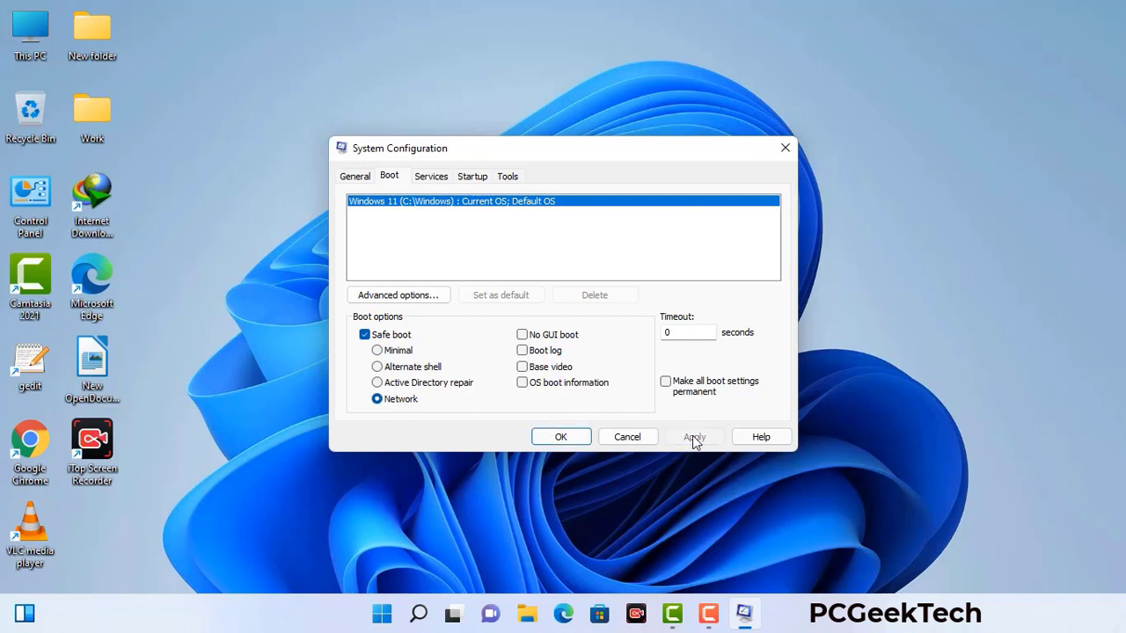
Step: Confirm the restart into Safe Mode, then open File Explorer Options from Control Panel
{"action": "left_click", "coordinate": [561, 437]}
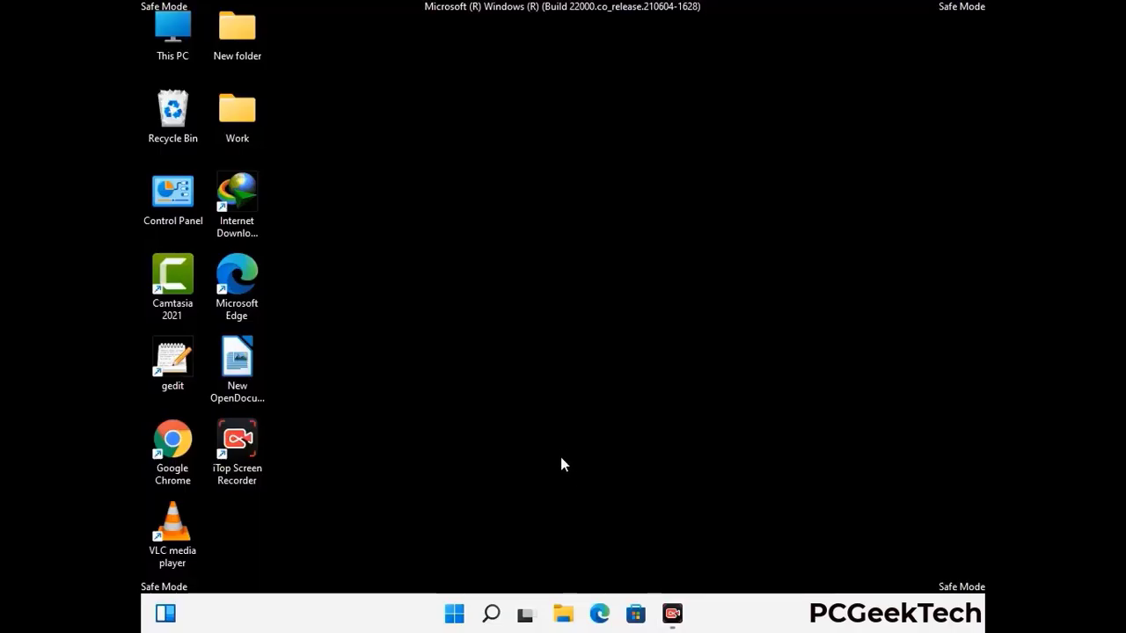
{"action": "double_click", "coordinate": [173, 211]}
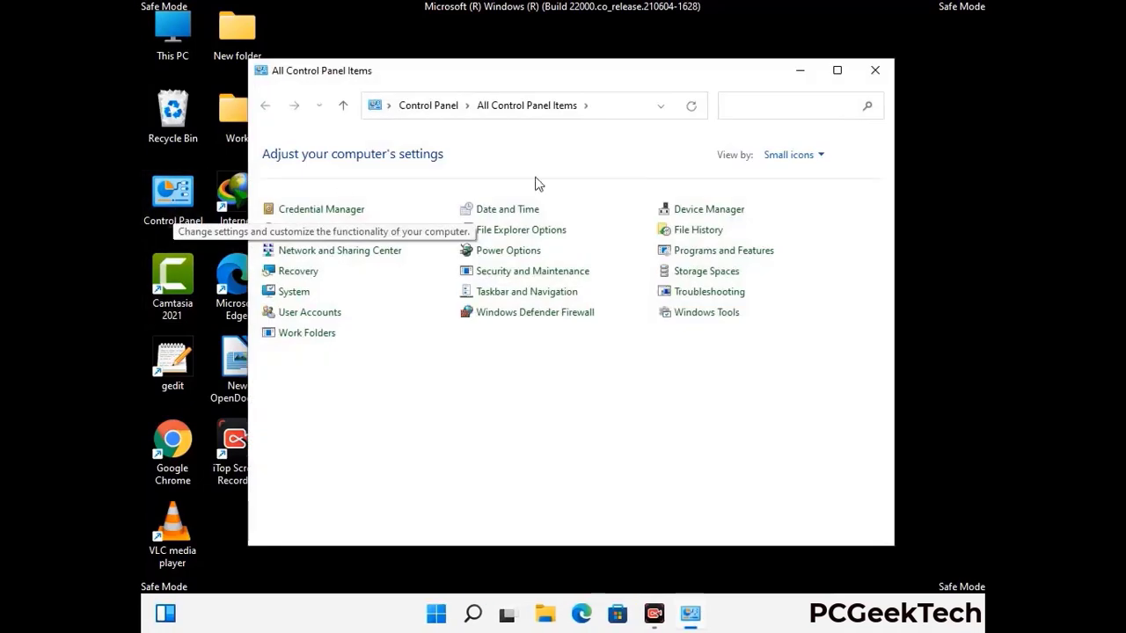
{"action": "left_click", "coordinate": [543, 233]}
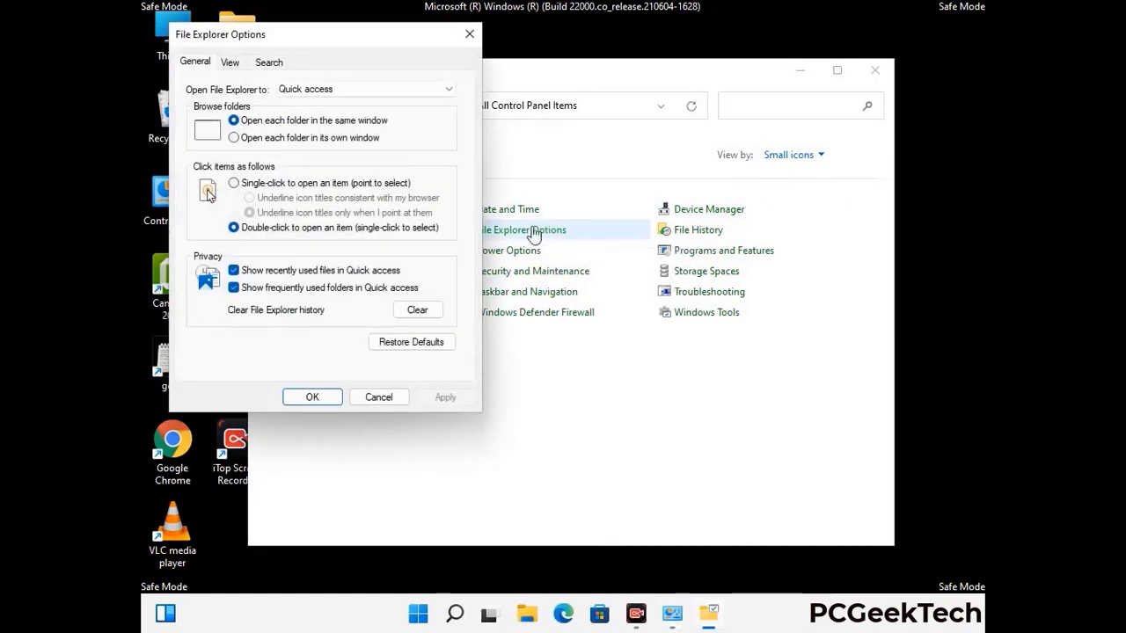
Step: On the View tab, select Show hidden files, folders, and drives, then apply and confirm
{"action": "left_click", "coordinate": [230, 63]}
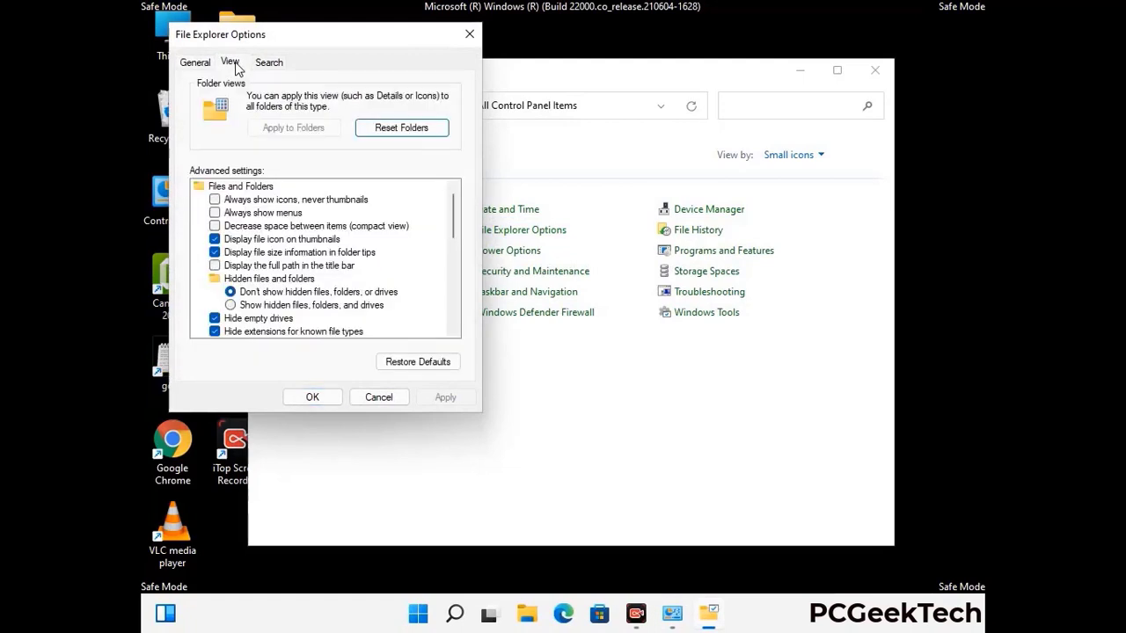
{"action": "left_click", "coordinate": [231, 305]}
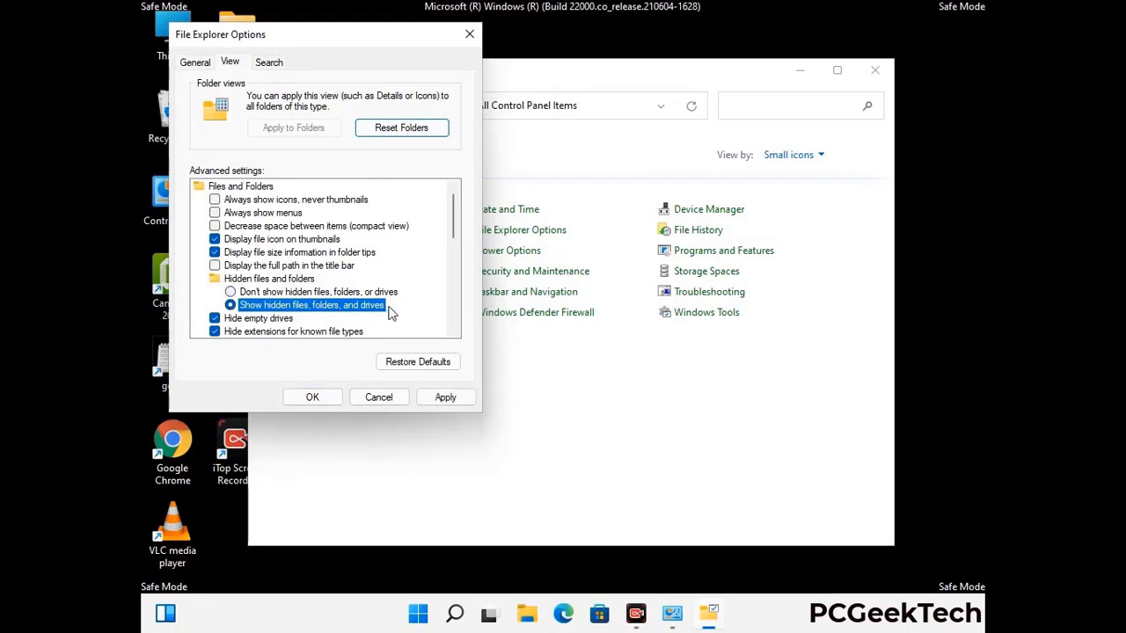
{"action": "left_click", "coordinate": [444, 397]}
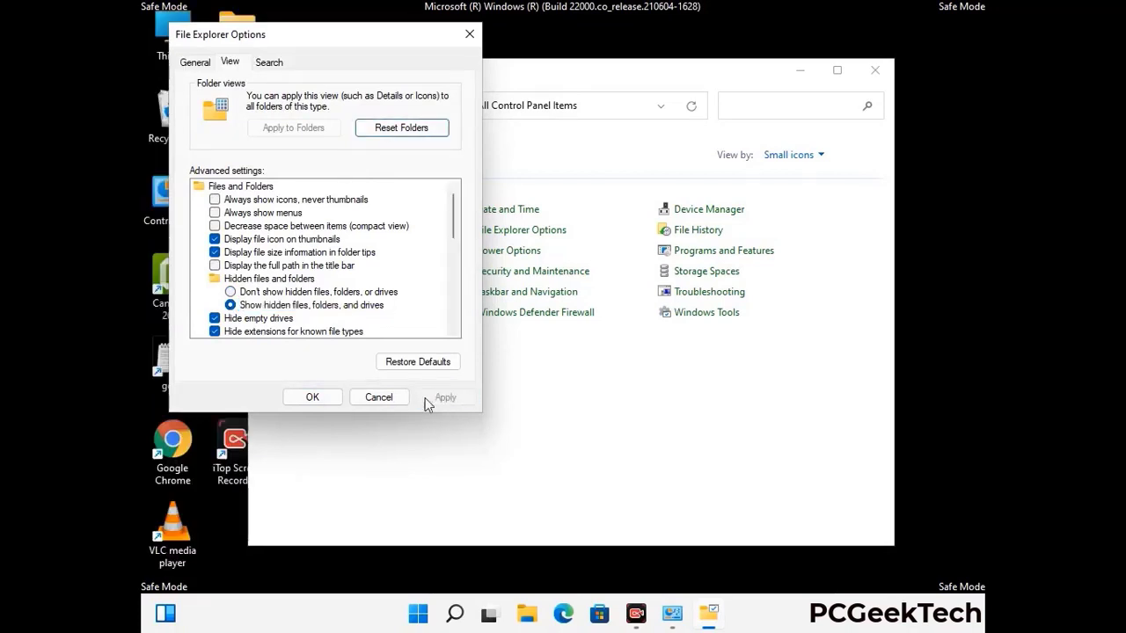
{"action": "left_click", "coordinate": [295, 399]}
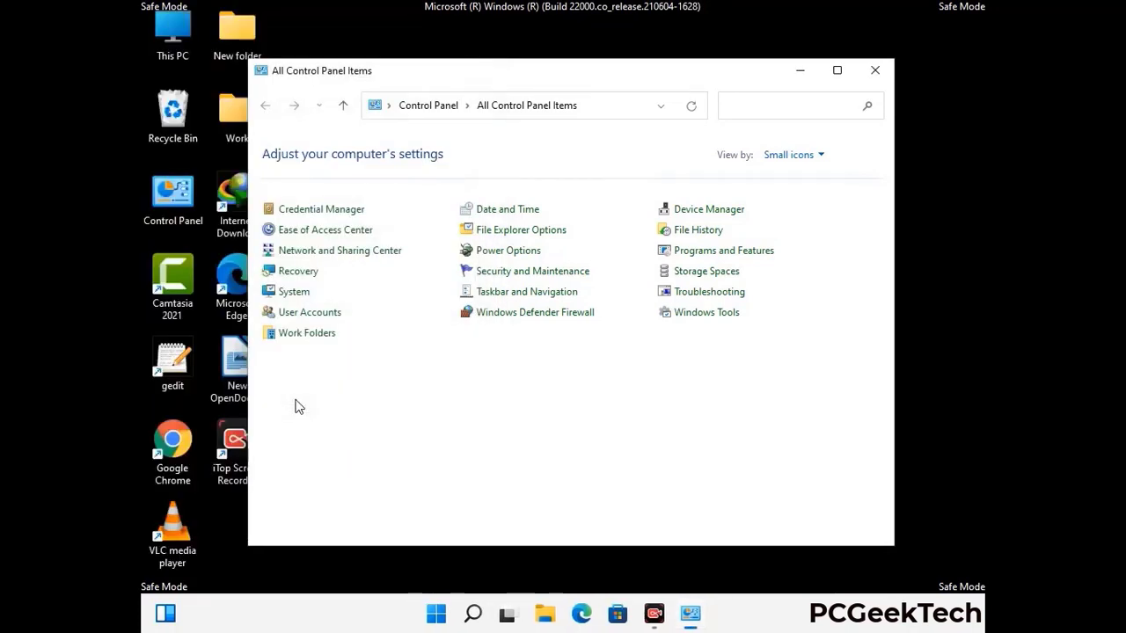
Step: Close Control Panel and browse from This PC into Local Disk (C:)\Windows
{"action": "left_click", "coordinate": [876, 71]}
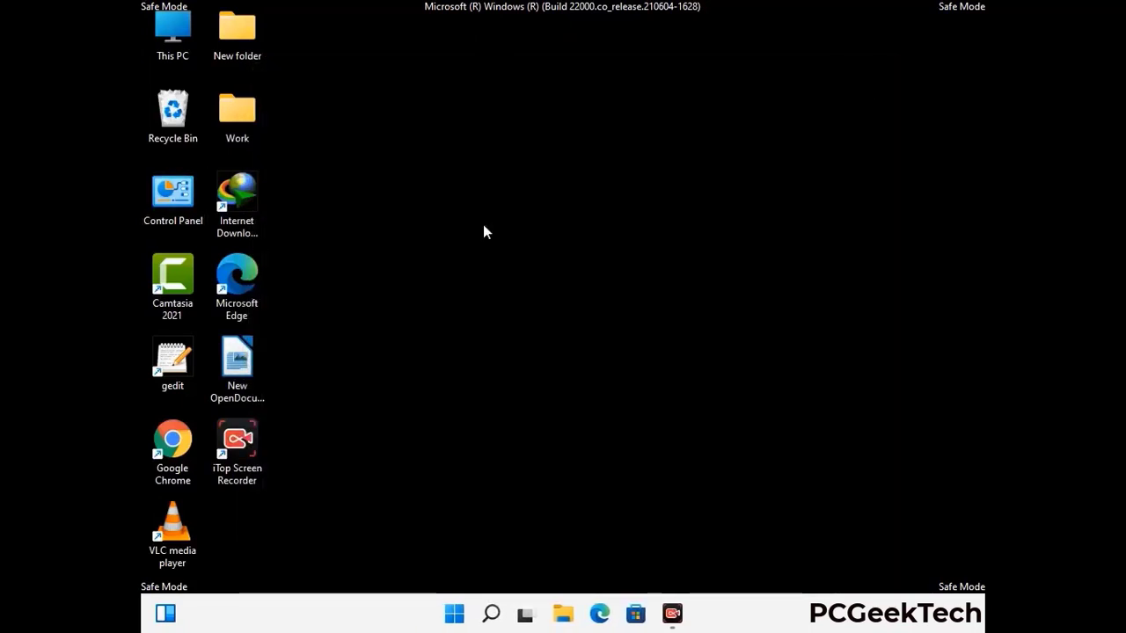
{"action": "double_click", "coordinate": [167, 55]}
{"action": "double_click", "coordinate": [492, 386]}
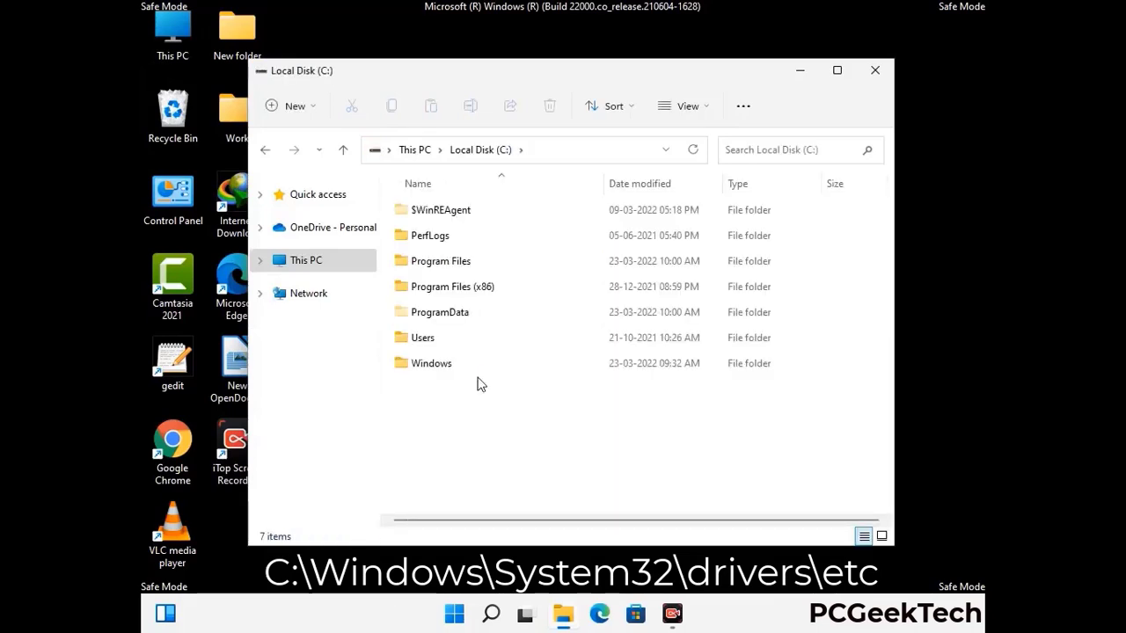
{"action": "double_click", "coordinate": [431, 364]}
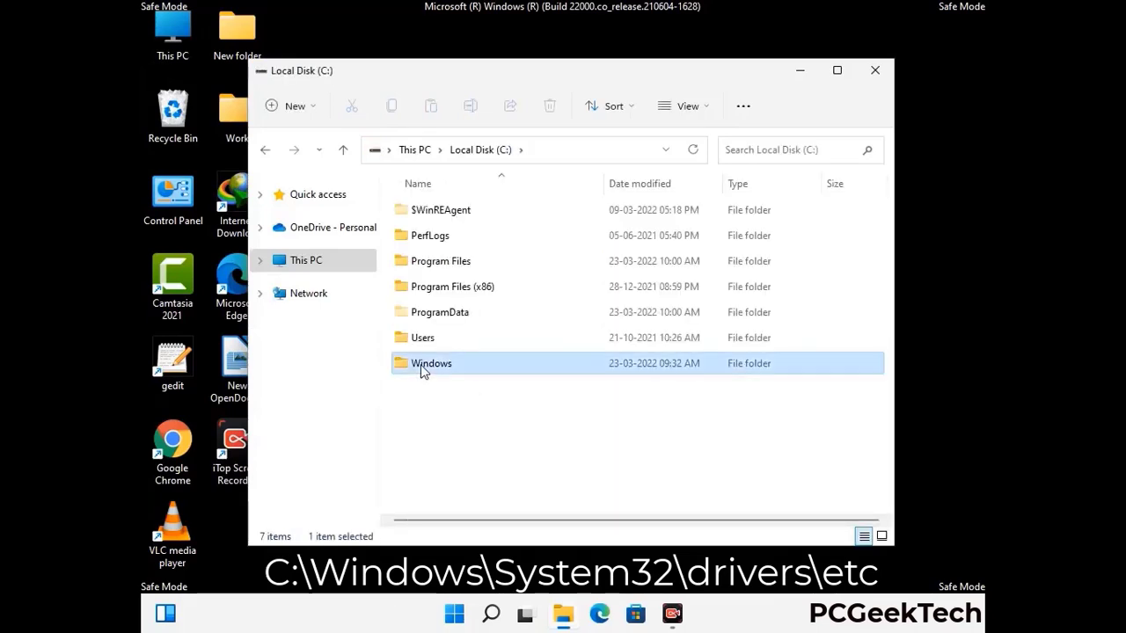
{"action": "scroll", "coordinate": [556, 380], "scroll_direction": "down", "scroll_amount": 6}
{"action": "scroll", "coordinate": [556, 380], "scroll_direction": "down", "scroll_amount": 12}
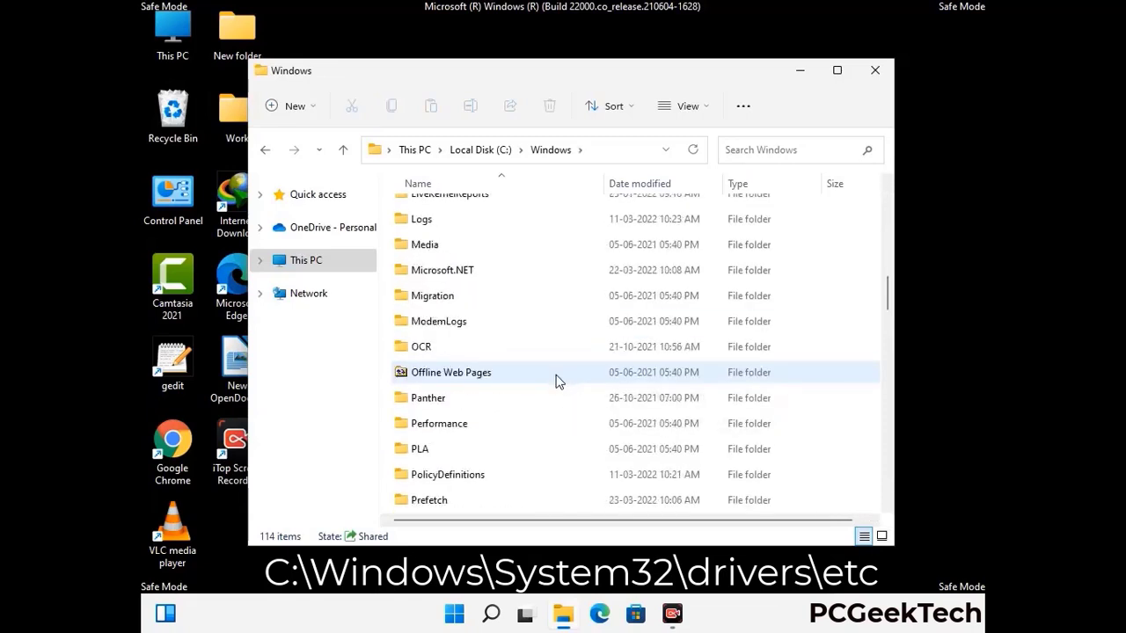
{"action": "scroll", "coordinate": [530, 376], "scroll_direction": "down", "scroll_amount": 2}
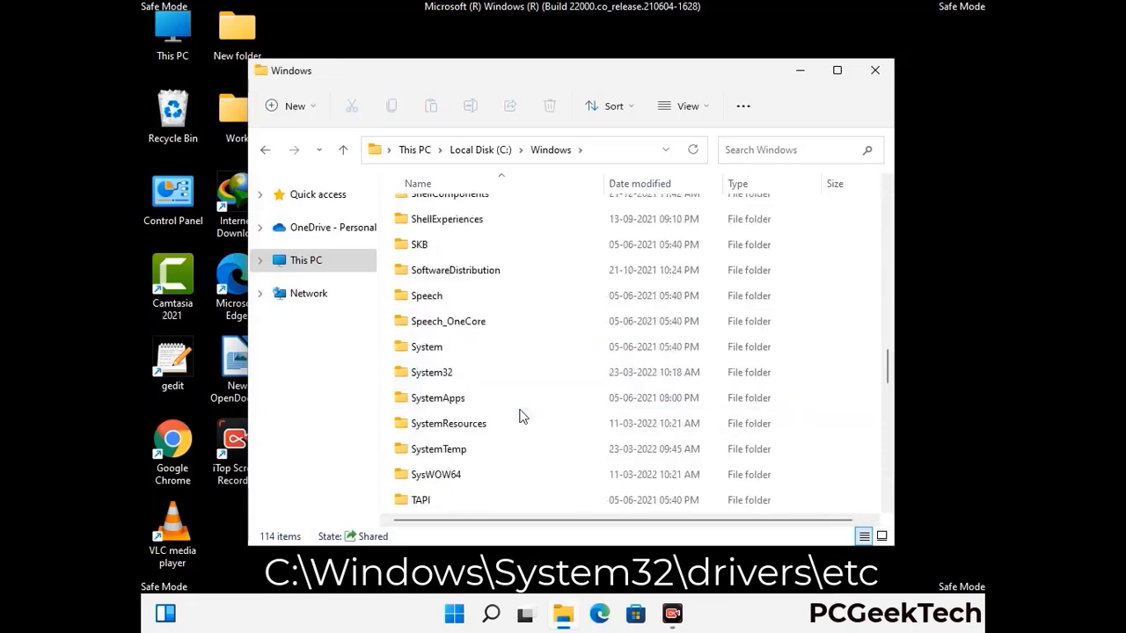
Step: Go into System32\drivers\etc and open the hosts file with Notepad
{"action": "double_click", "coordinate": [431, 373]}
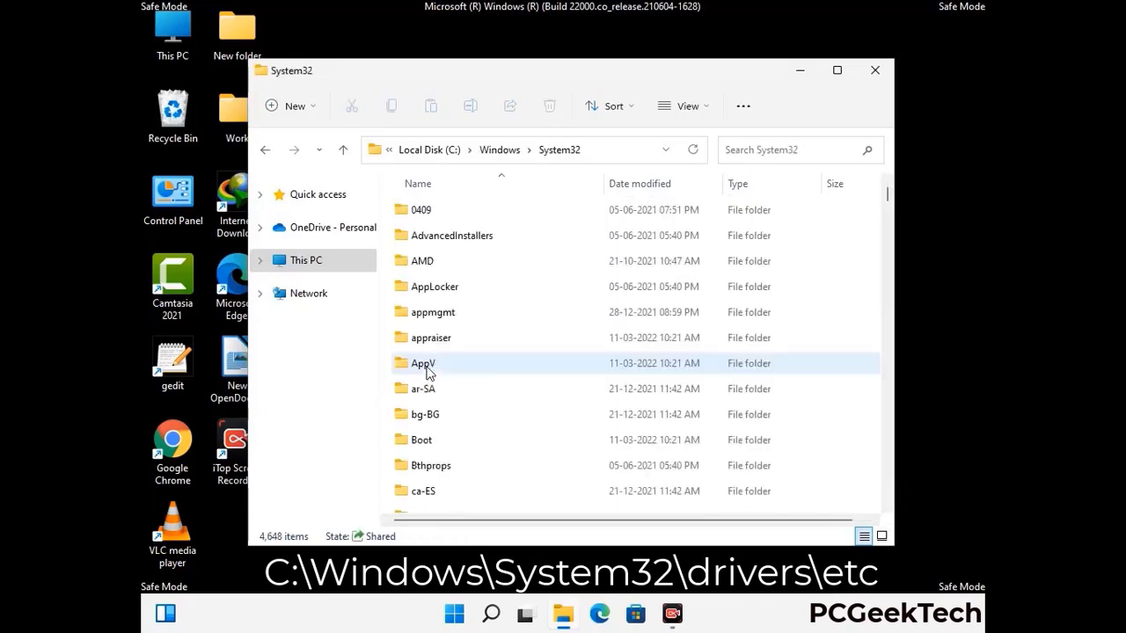
{"action": "scroll", "coordinate": [483, 369], "scroll_direction": "down", "scroll_amount": 5}
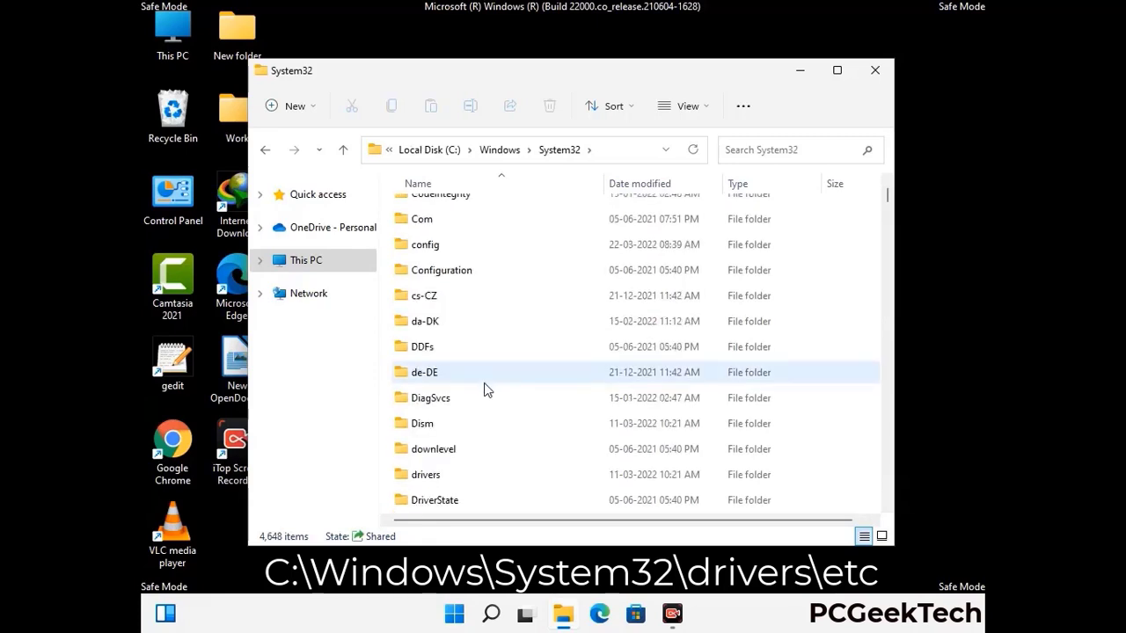
{"action": "double_click", "coordinate": [431, 476]}
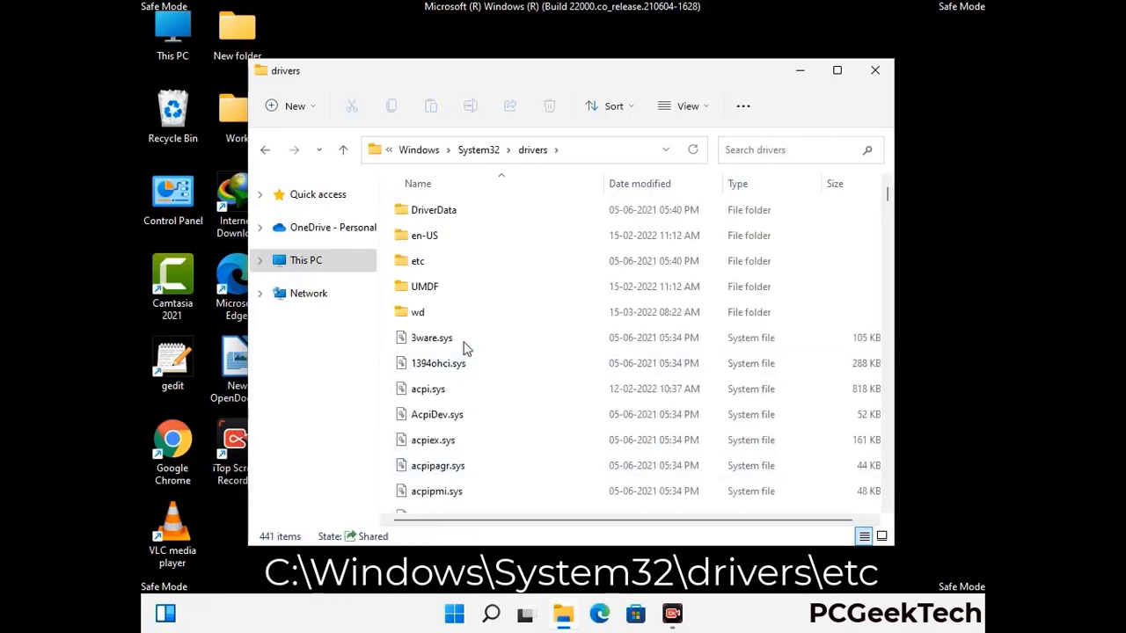
{"action": "double_click", "coordinate": [420, 261]}
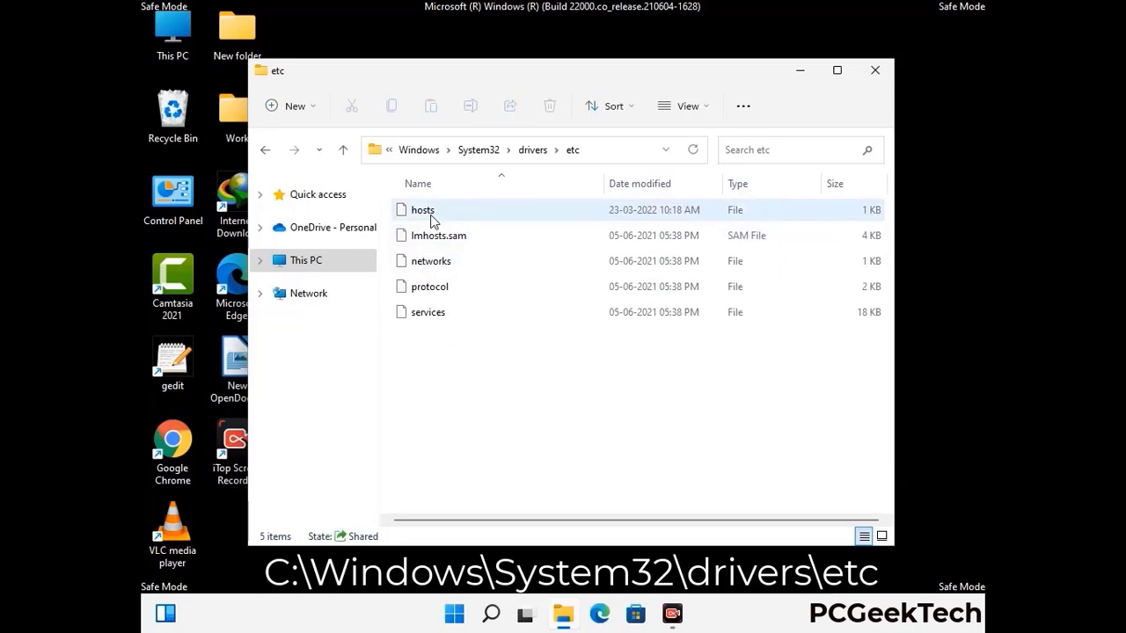
{"action": "left_click", "coordinate": [432, 216]}
{"action": "double_click", "coordinate": [431, 214]}
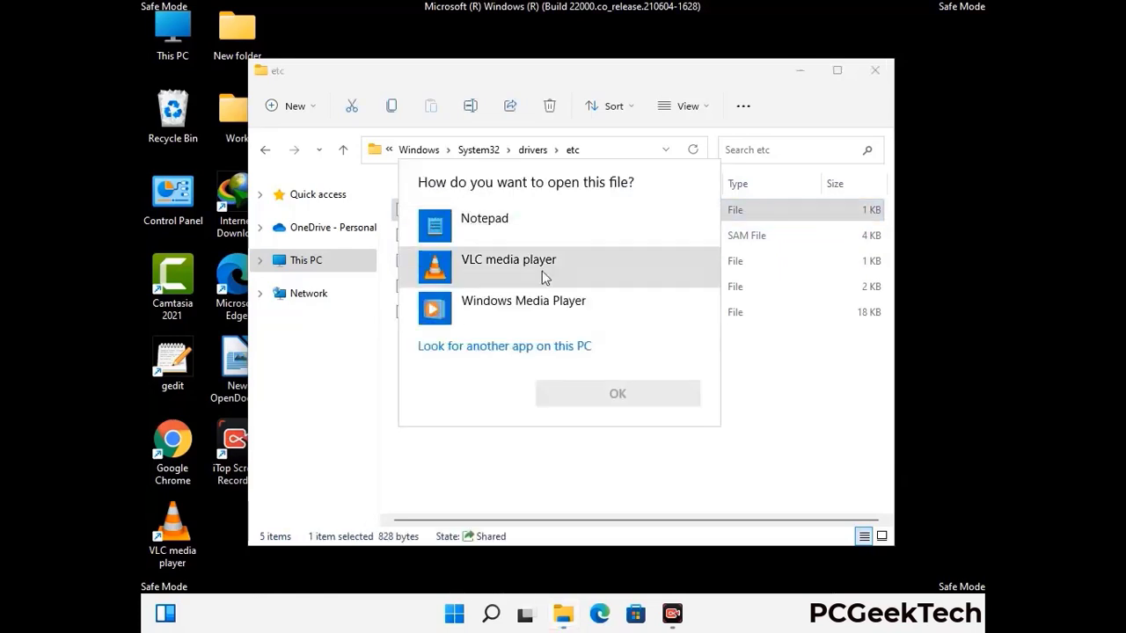
{"action": "left_click", "coordinate": [500, 225]}
Step: Add two blank lines after the last localhost entry in hosts and save the file
{"action": "left_click", "coordinate": [617, 394]}
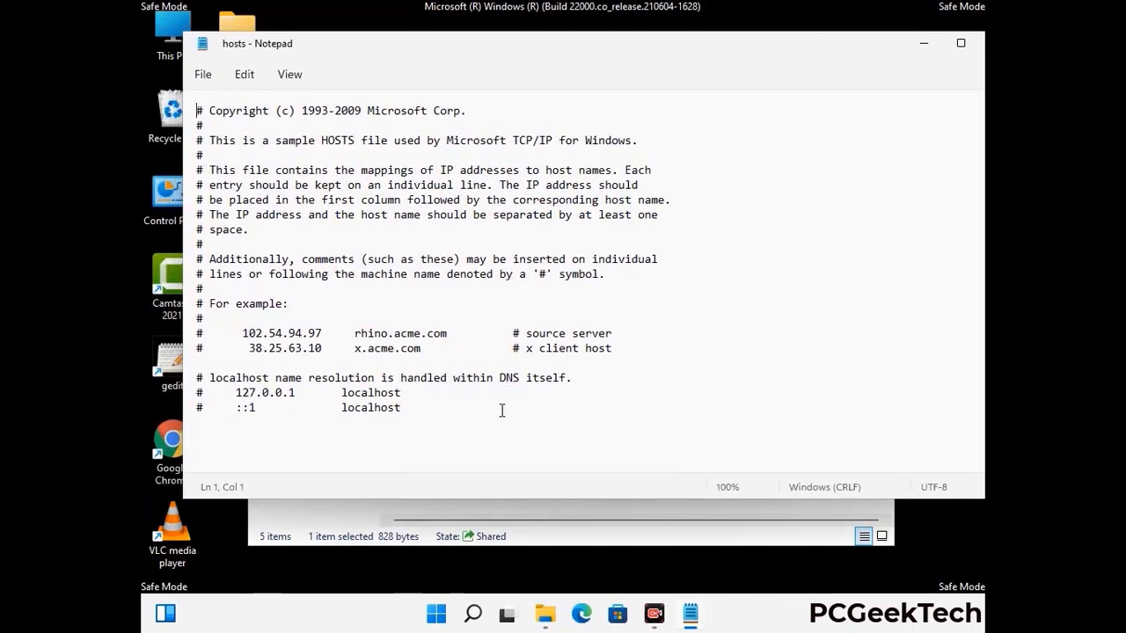
{"action": "left_click", "coordinate": [420, 409]}
{"action": "key", "text": "Return"}
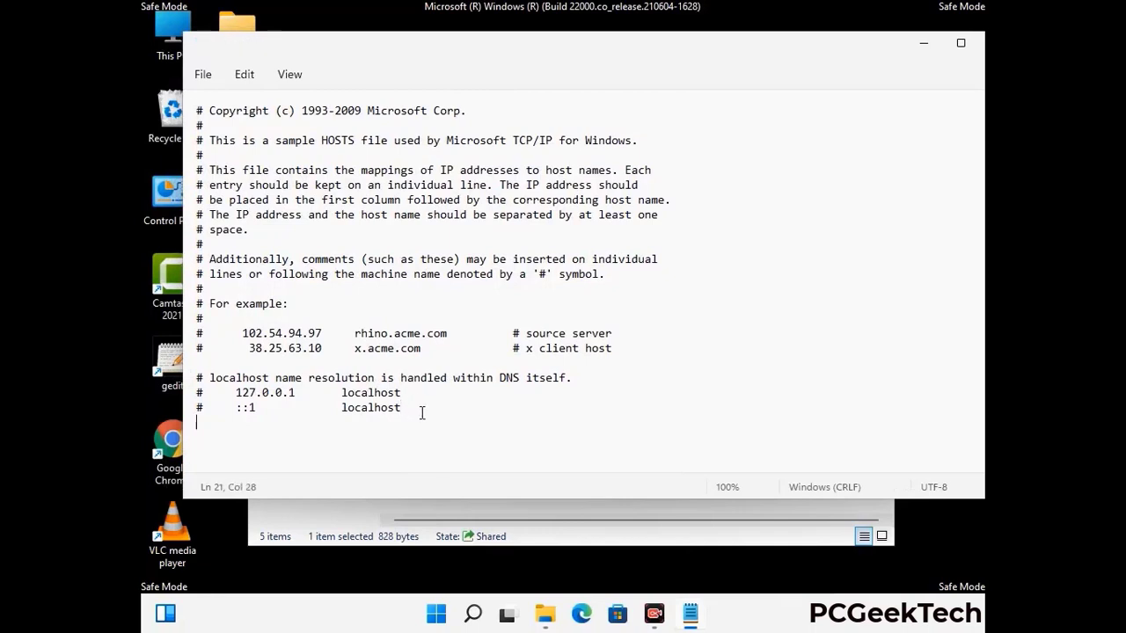
{"action": "key", "text": "Return"}
{"action": "scroll", "coordinate": [432, 255], "scroll_direction": "down", "scroll_amount": 1}
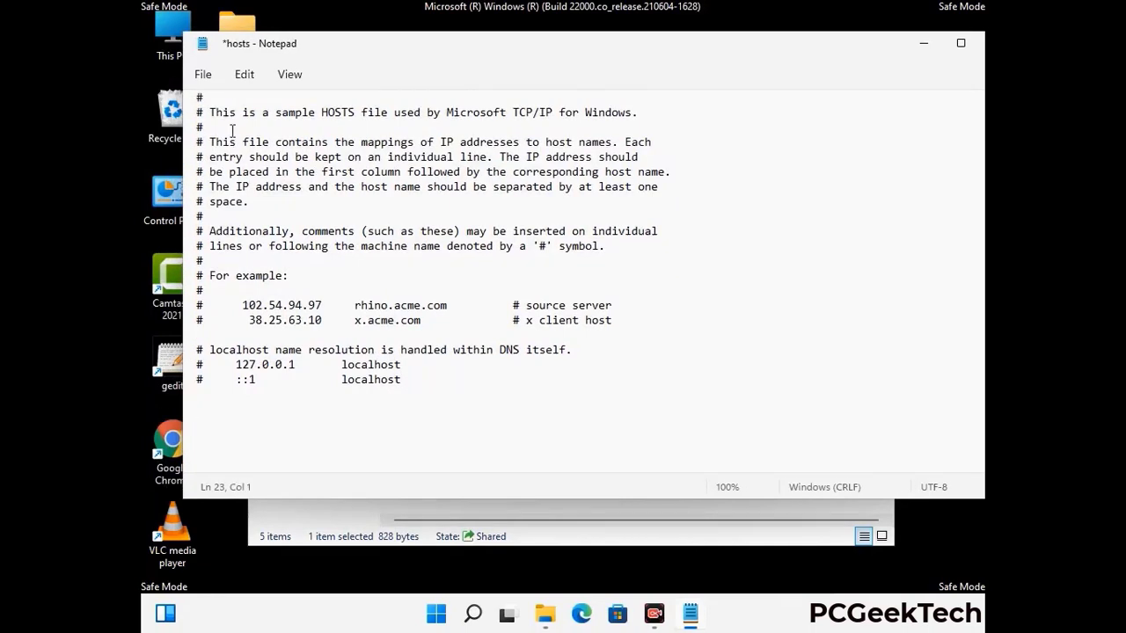
{"action": "left_click", "coordinate": [203, 76]}
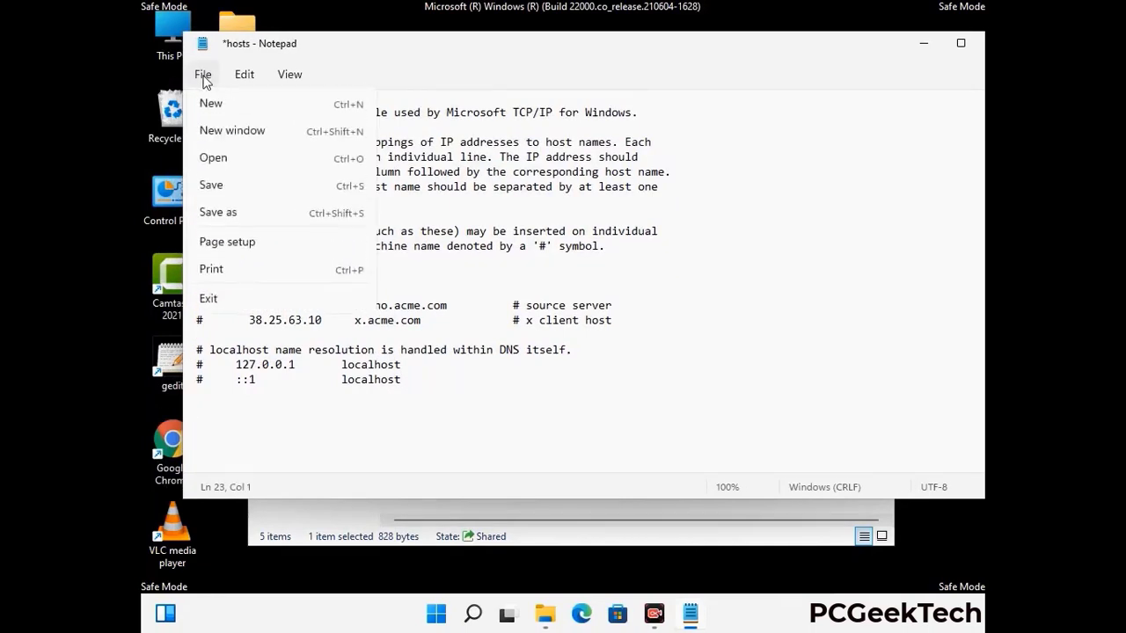
{"action": "left_click", "coordinate": [211, 187]}
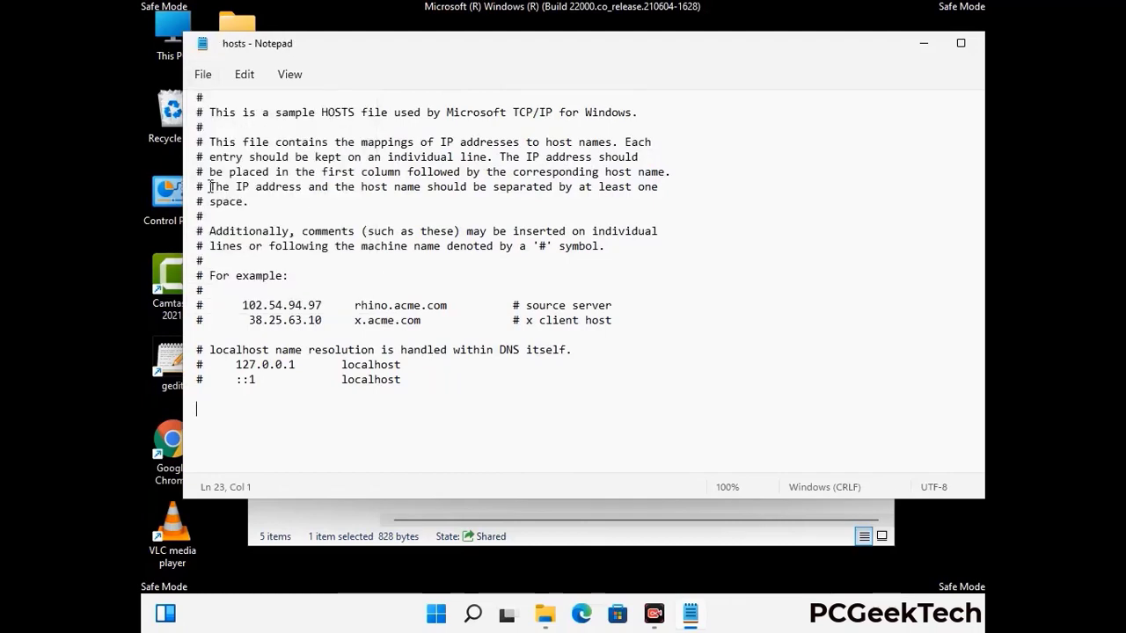
Step: Close Notepad and the etc folder window
{"action": "left_click_drag", "start_coordinate": [836, 51], "coordinate": [705, 51]}
{"action": "left_click", "coordinate": [869, 50]}
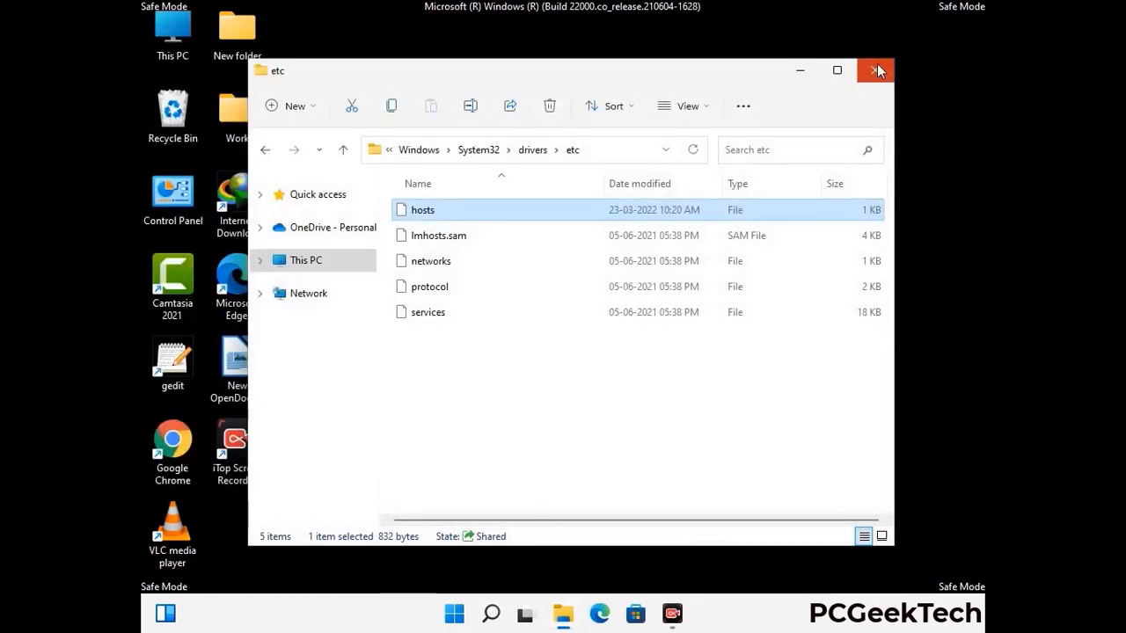
{"action": "left_click", "coordinate": [877, 65]}
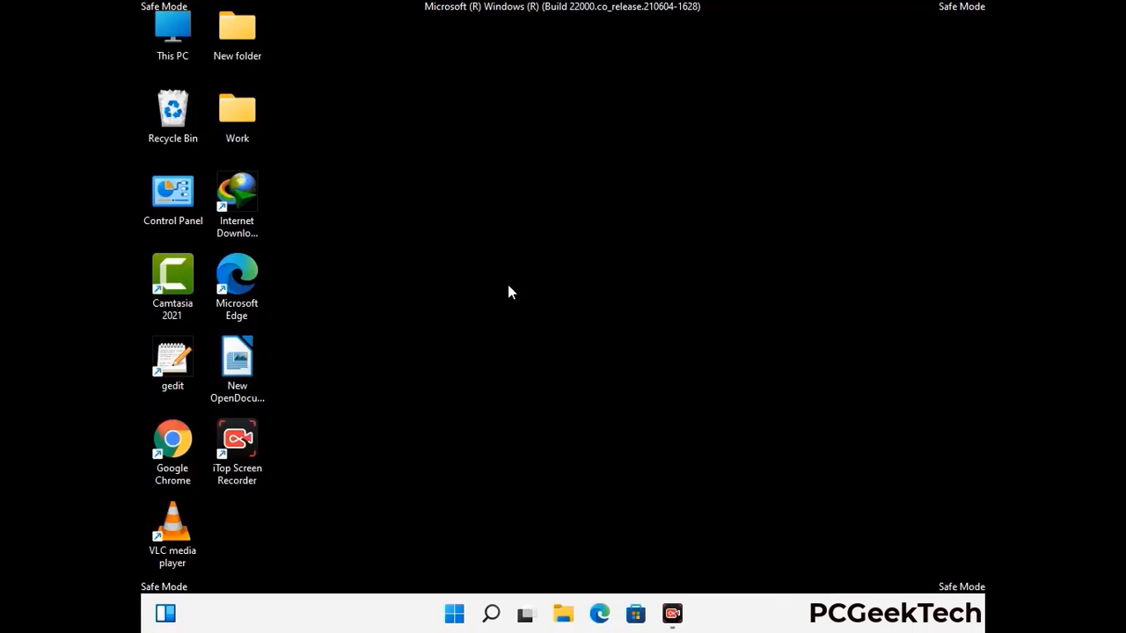
Step: Open the Roaming app-data folder by running %appdata% from the Run prompt
{"action": "key", "text": "super+r"}
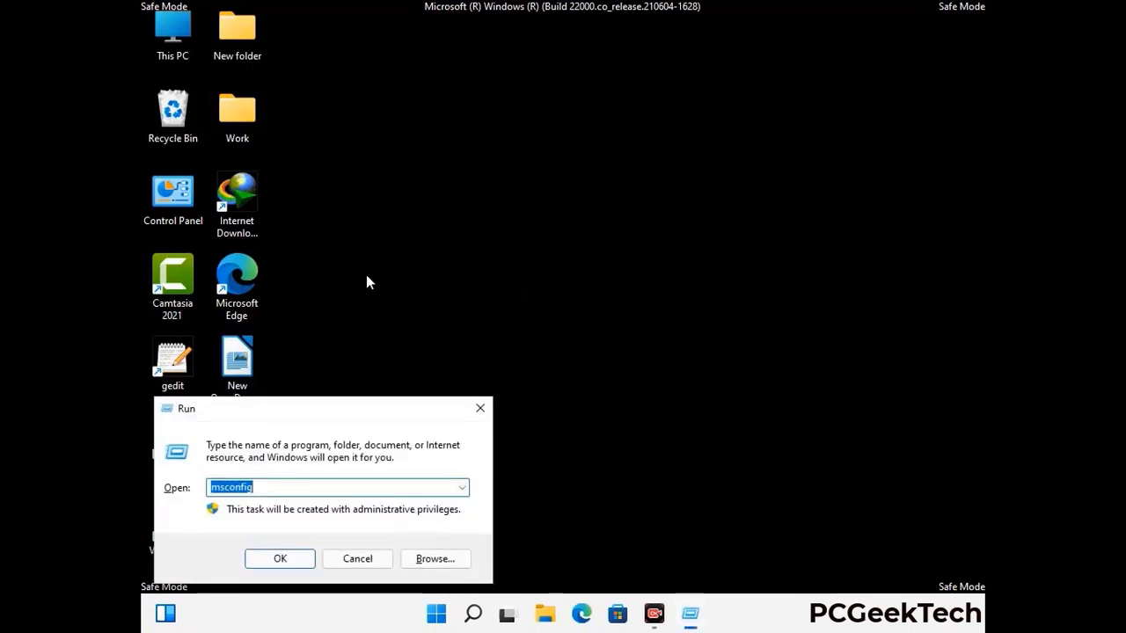
{"action": "left_click_drag", "start_coordinate": [323, 408], "coordinate": [524, 176]}
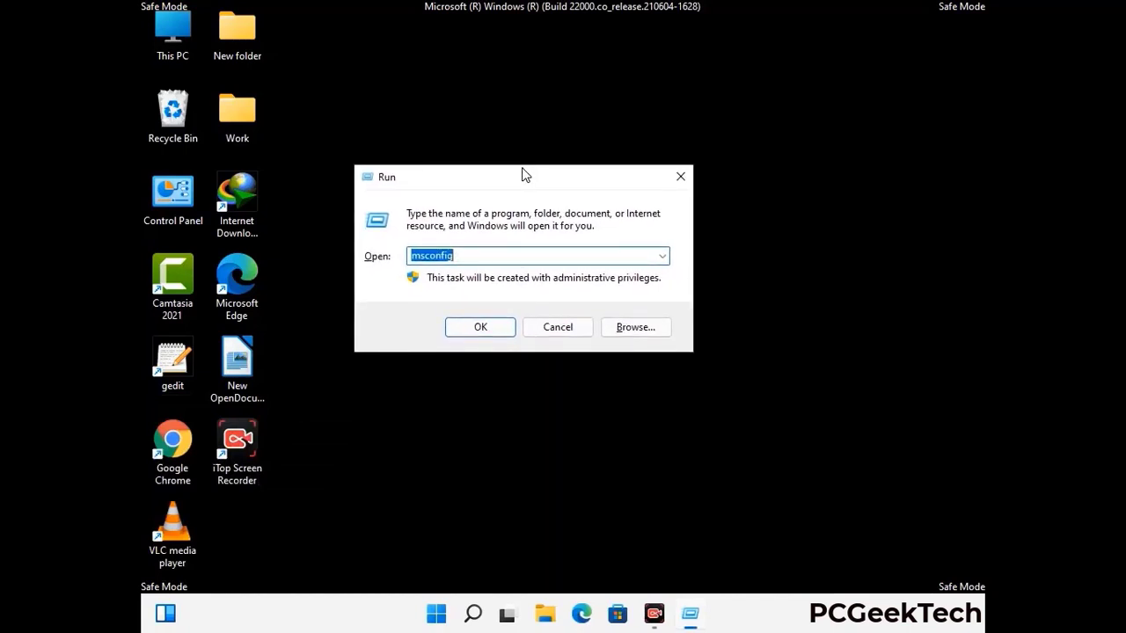
{"action": "type", "text": "%"}
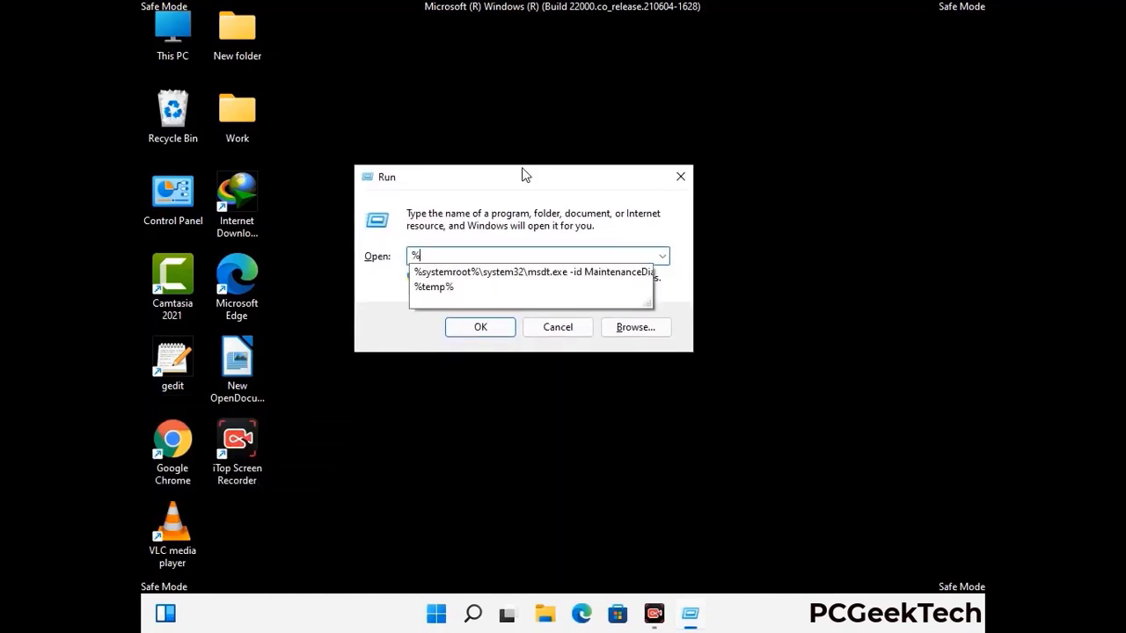
{"action": "type", "text": "appd"}
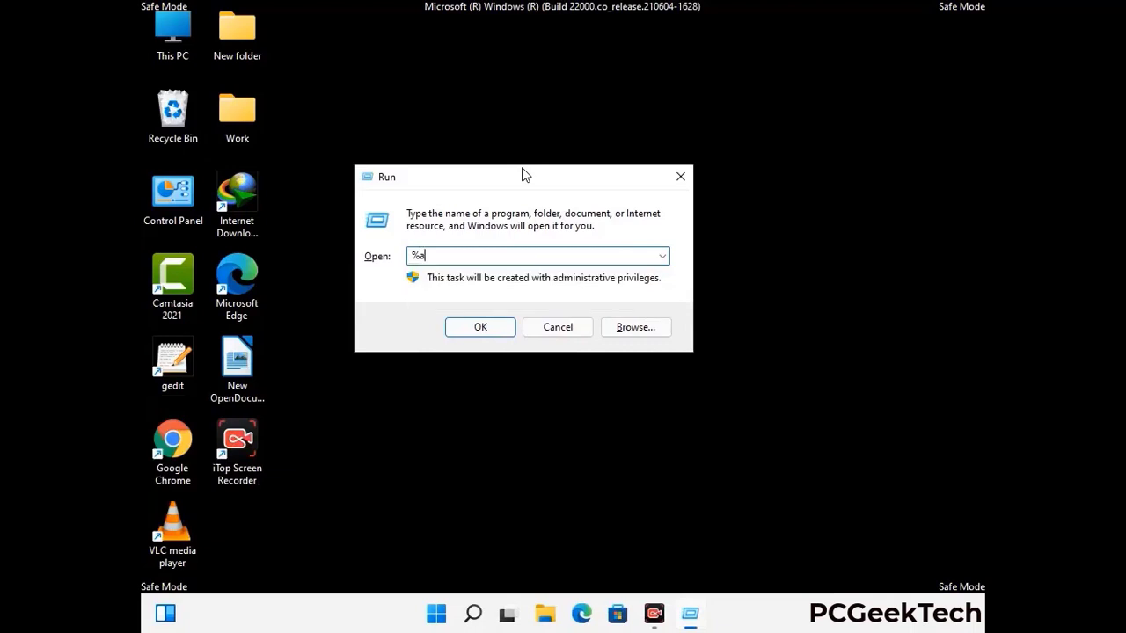
{"action": "type", "text": "ata%"}
{"action": "key", "text": "Return"}
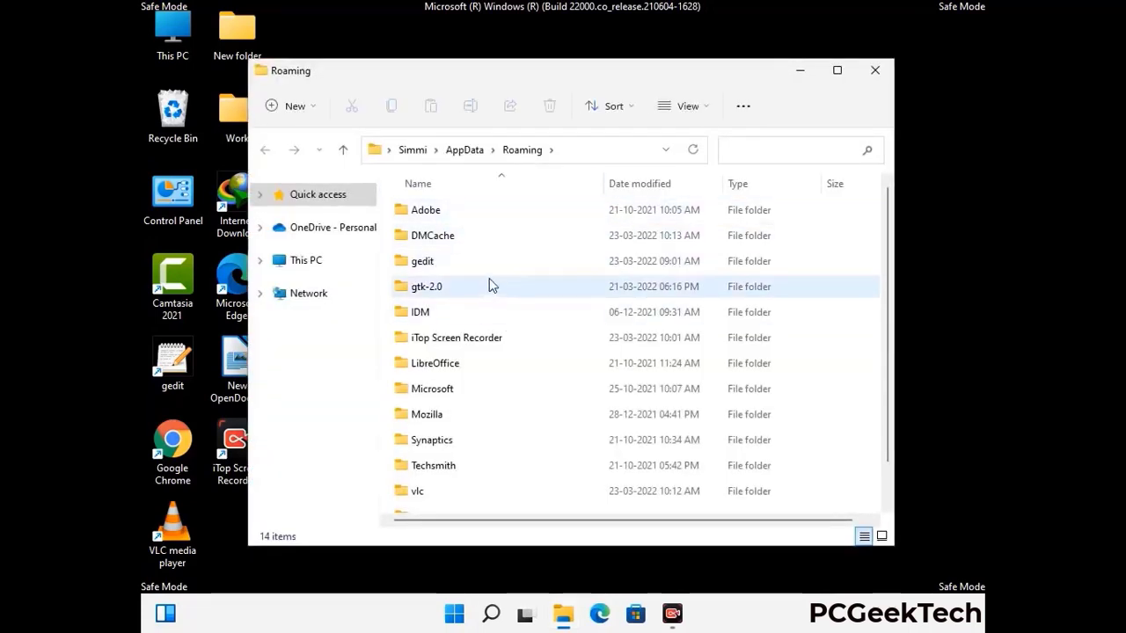
Step: Delete the leftover Zoom folder and close the Roaming window
{"action": "scroll", "coordinate": [527, 308], "scroll_direction": "down", "scroll_amount": 1}
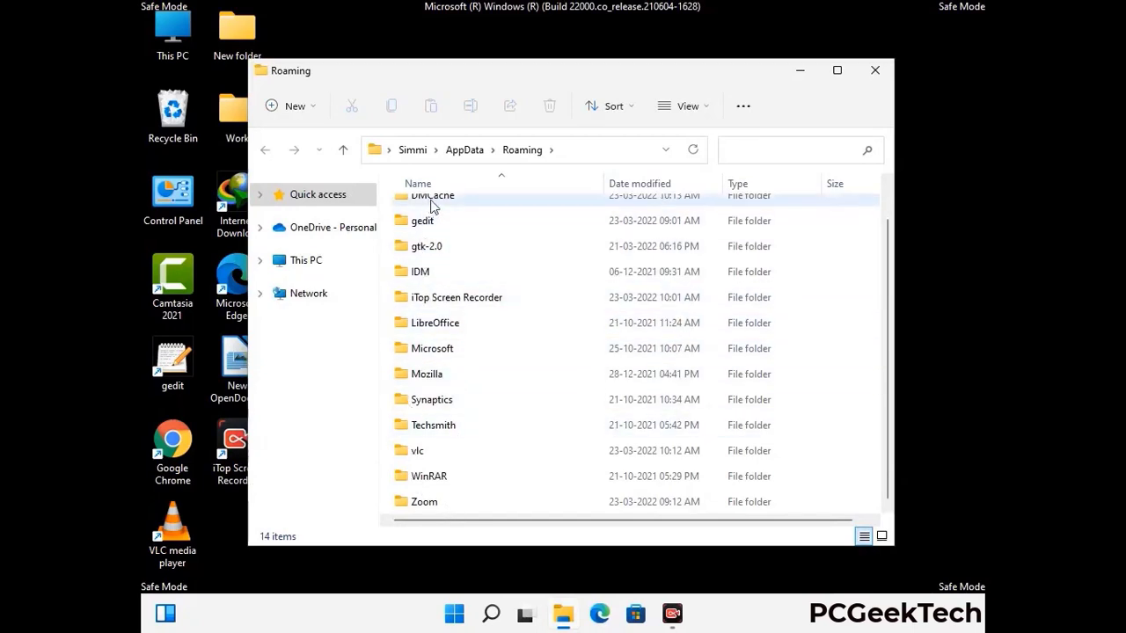
{"action": "scroll", "coordinate": [422, 264], "scroll_direction": "up", "scroll_amount": 1}
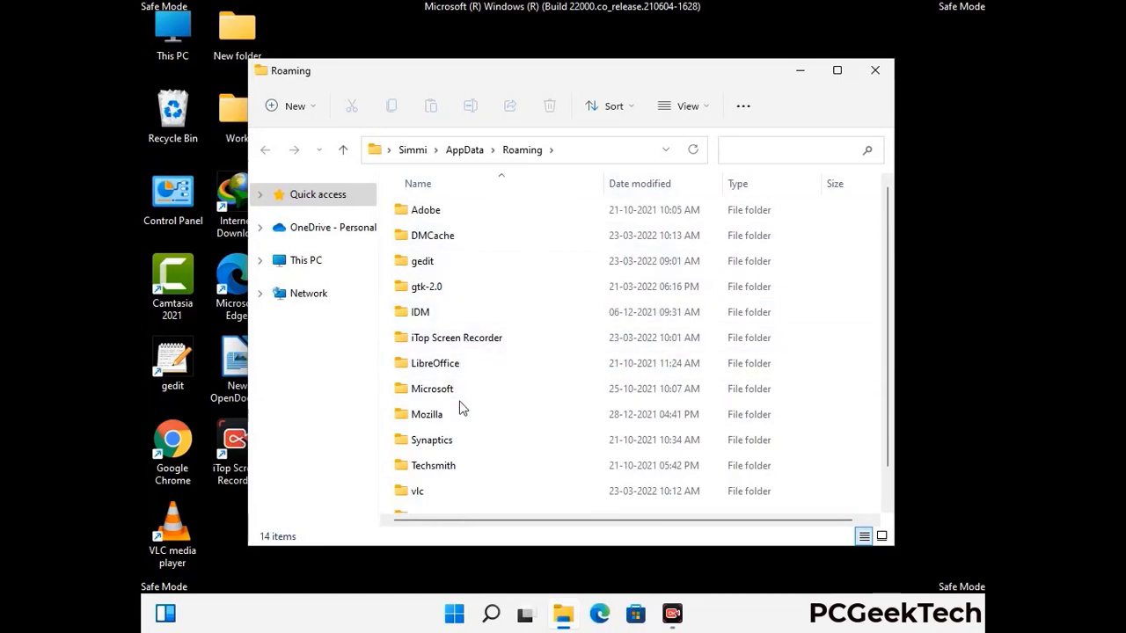
{"action": "scroll", "coordinate": [459, 405], "scroll_direction": "down", "scroll_amount": 1}
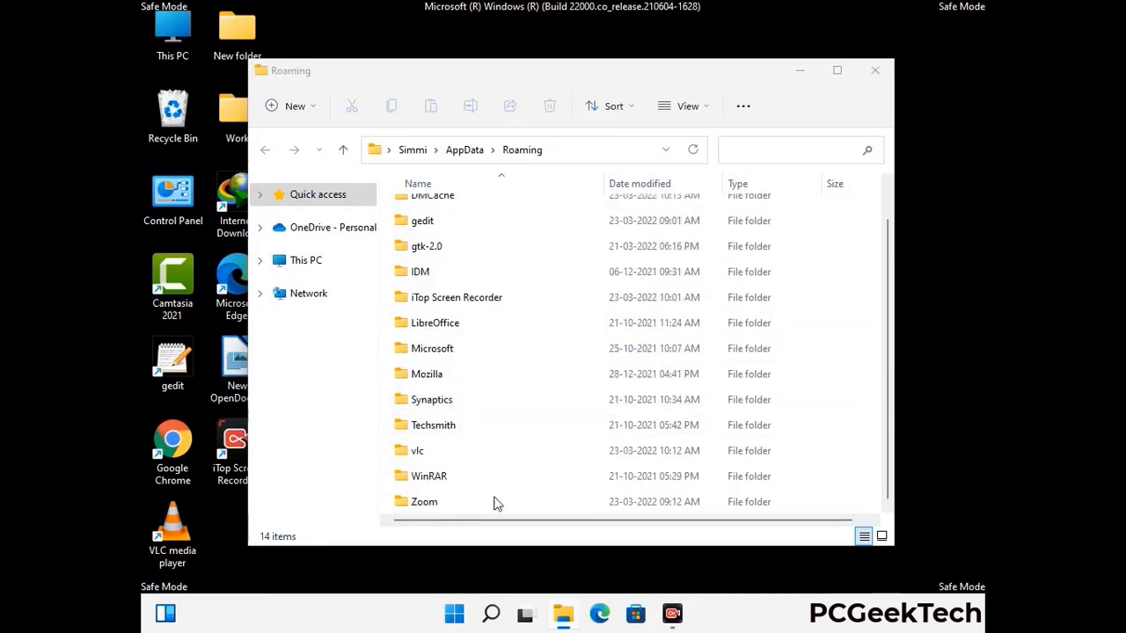
{"action": "left_click", "coordinate": [630, 498]}
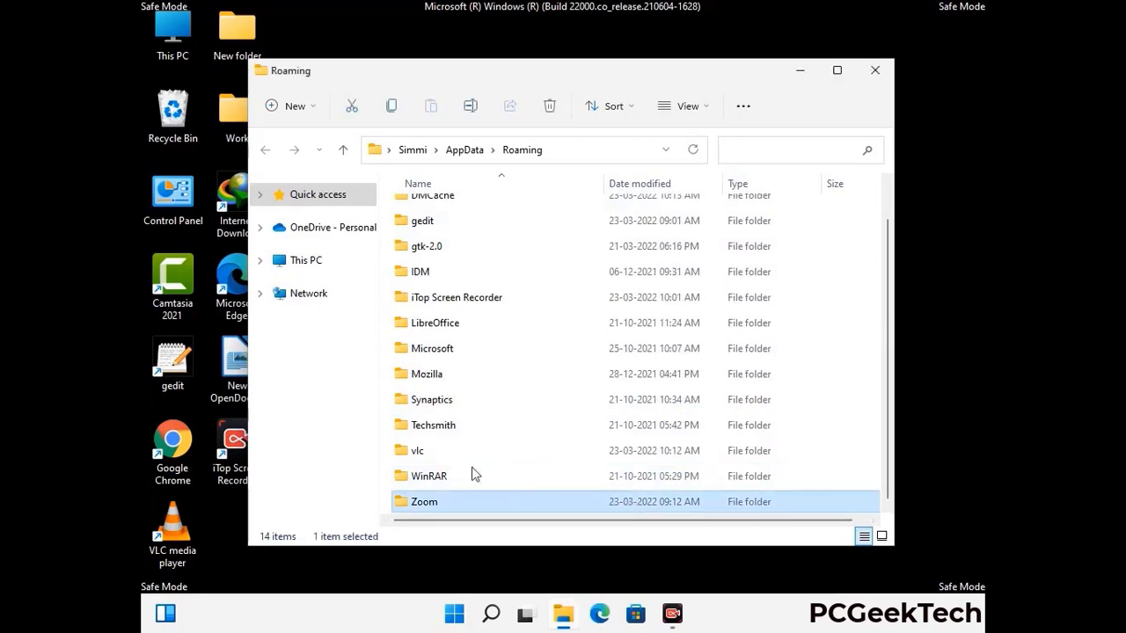
{"action": "left_click", "coordinate": [554, 113]}
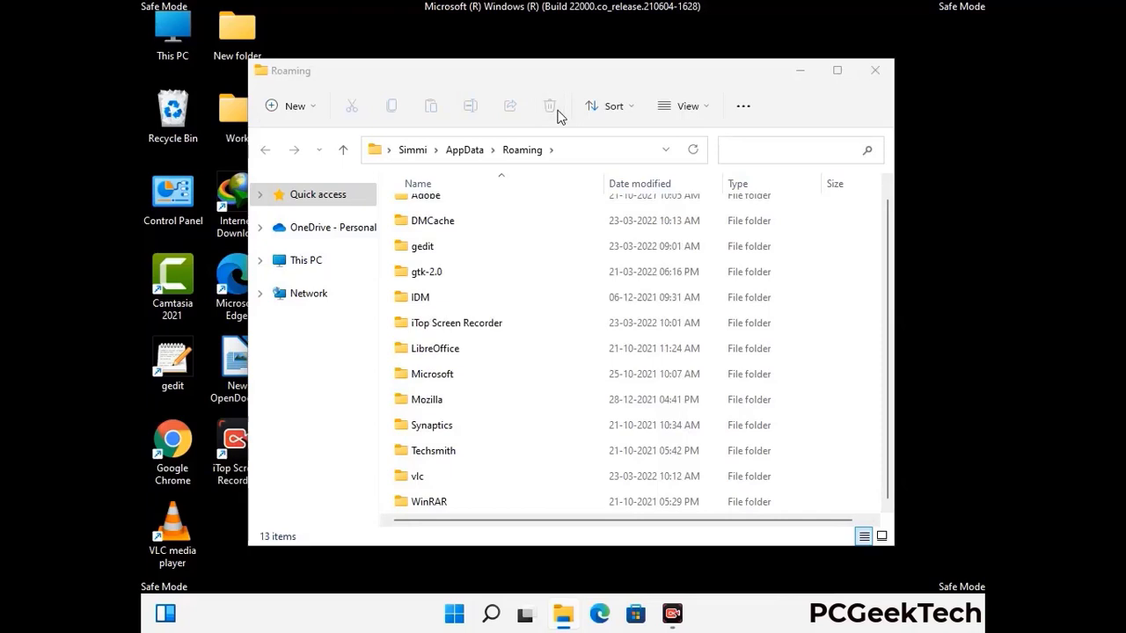
{"action": "left_click", "coordinate": [873, 74]}
{"action": "left_click", "coordinate": [874, 71]}
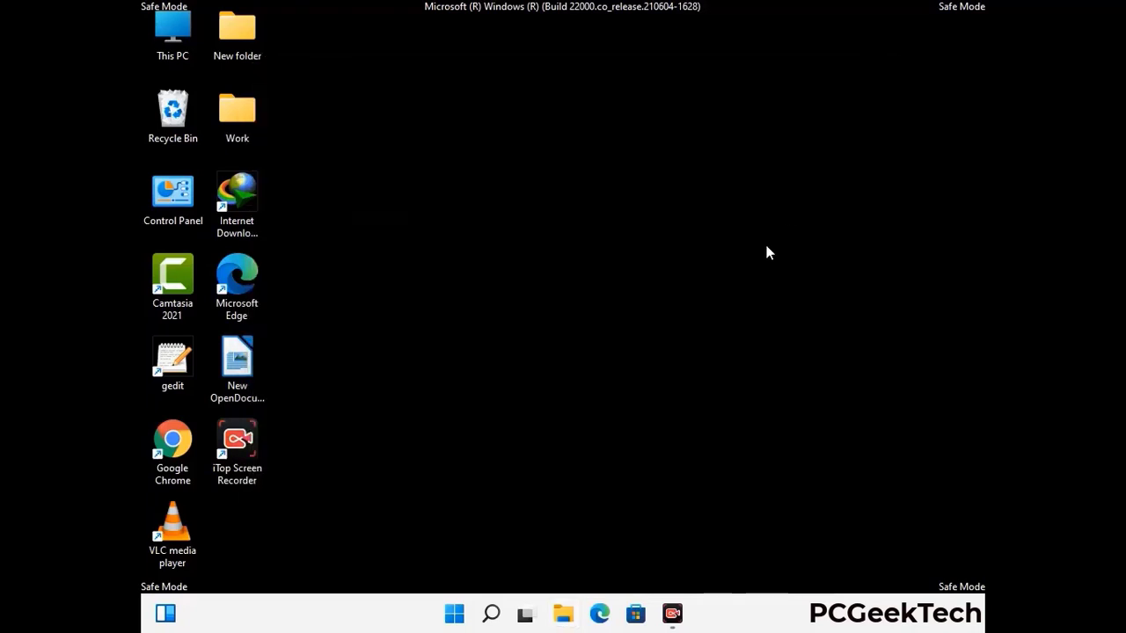
Step: Open the Local app-data folder by running %LocalAppData% from the Run prompt
{"action": "key", "text": "super+r"}
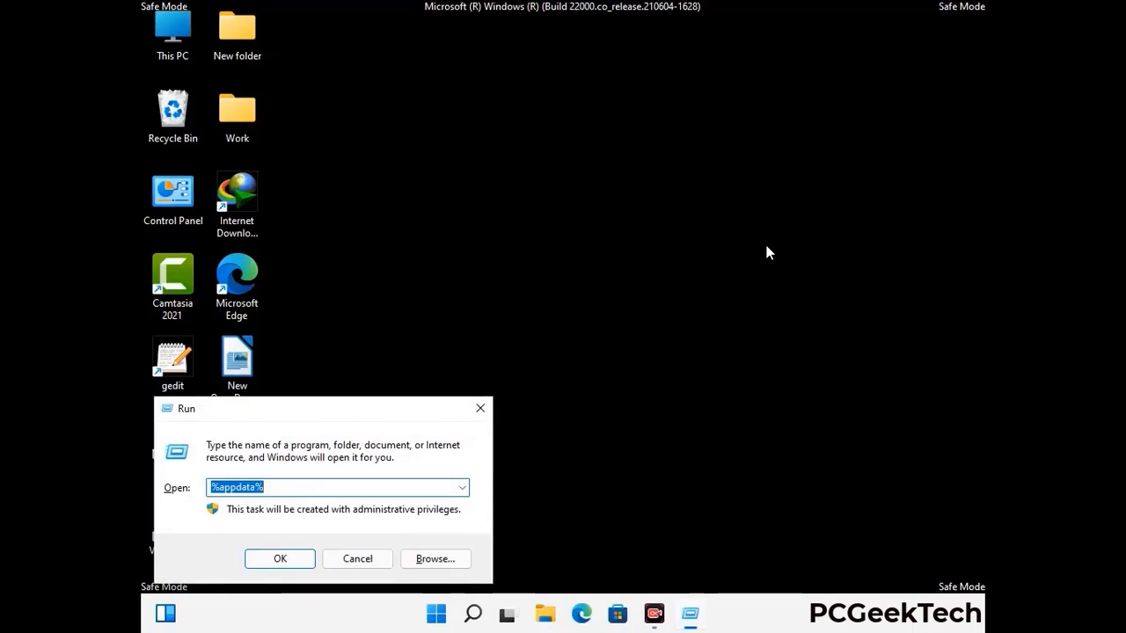
{"action": "left_click_drag", "start_coordinate": [352, 418], "coordinate": [590, 227]}
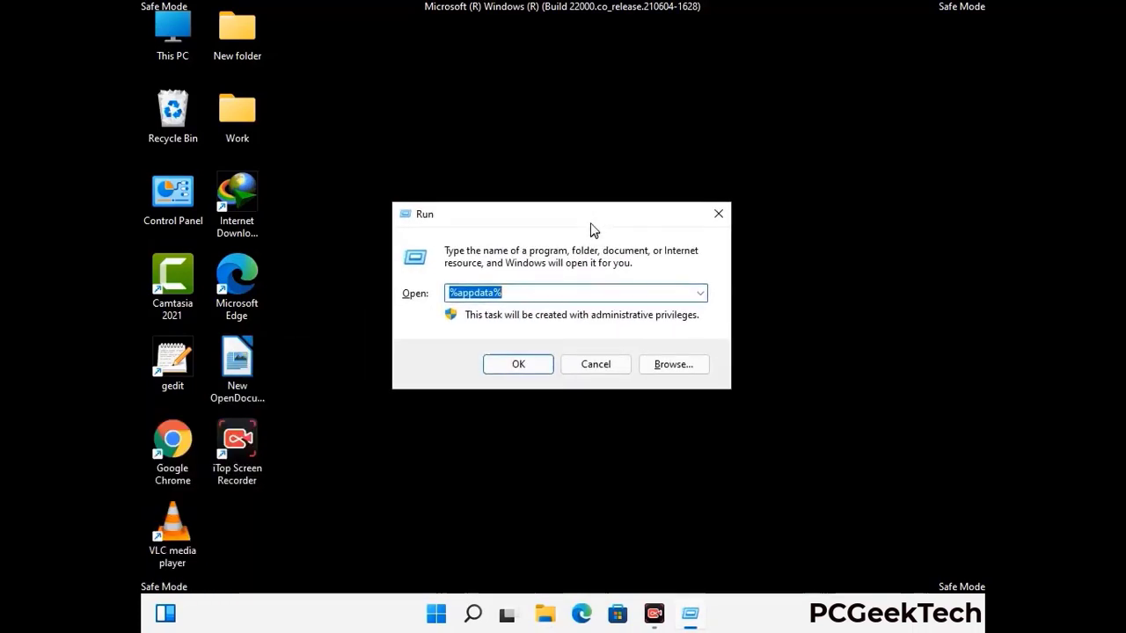
{"action": "type", "text": "%Local"}
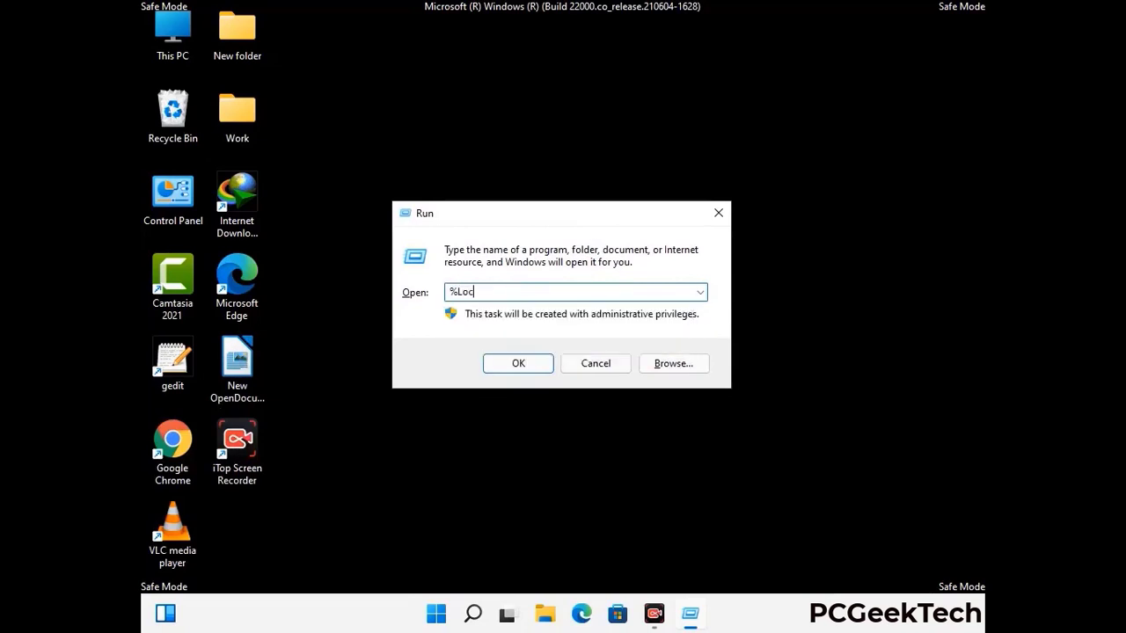
{"action": "type", "text": "AppData%"}
{"action": "key", "text": "Return"}
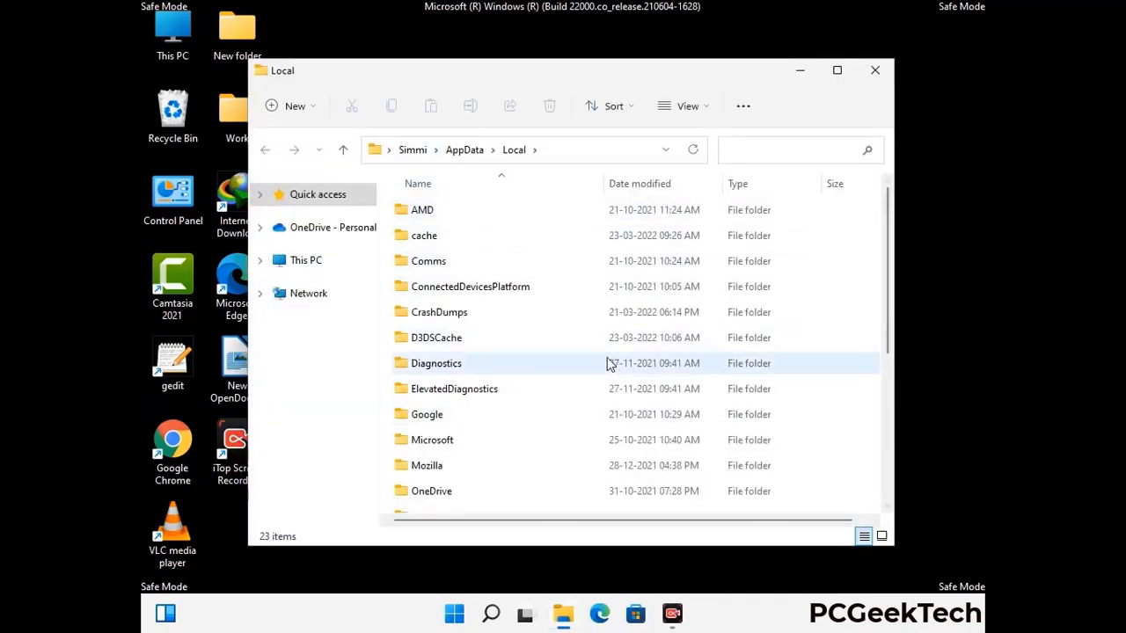
Step: Delete the leftover Mozilla folder from AppData\Local
{"action": "scroll", "coordinate": [475, 343], "scroll_direction": "down", "scroll_amount": 1}
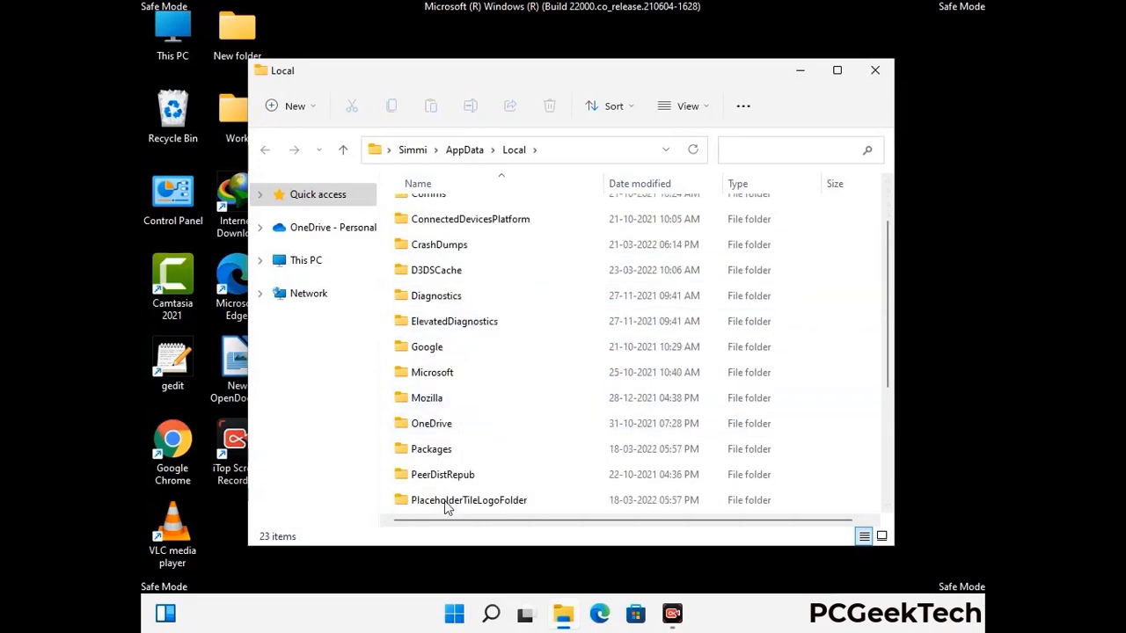
{"action": "left_click", "coordinate": [440, 402]}
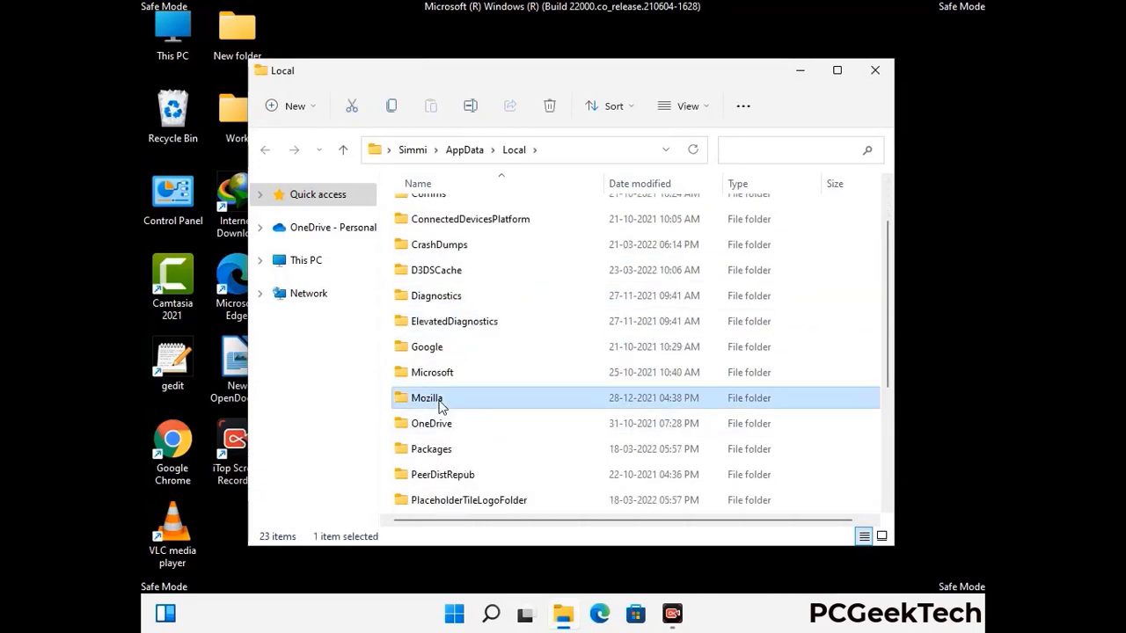
{"action": "left_click", "coordinate": [549, 112]}
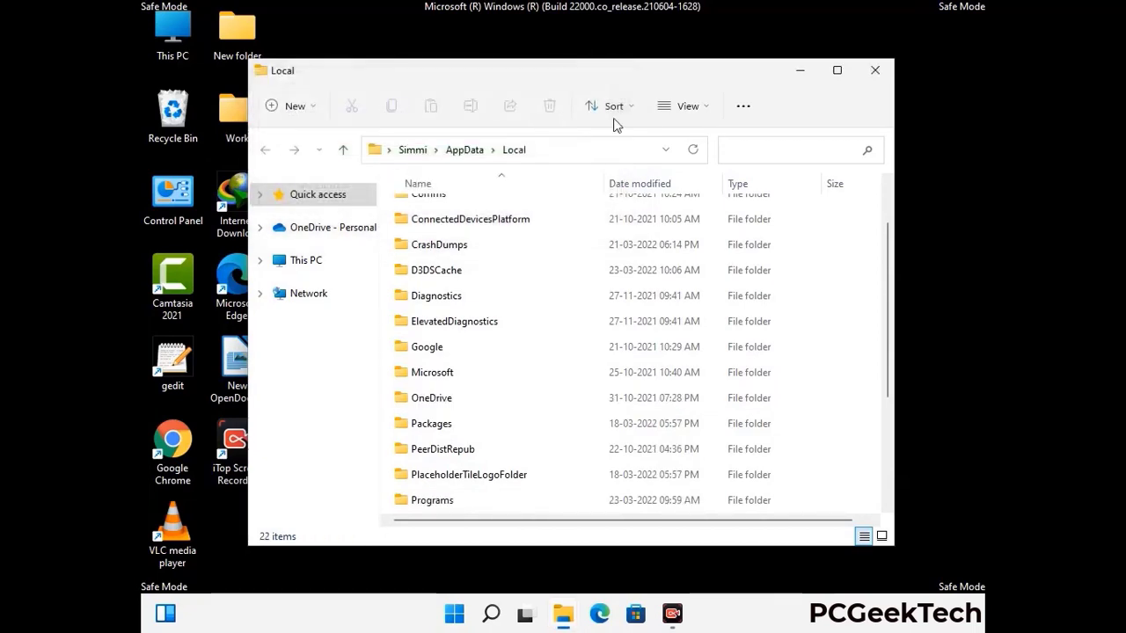
Step: Close the Local window and run %ProgramData% from the Run prompt
{"action": "left_click", "coordinate": [876, 80]}
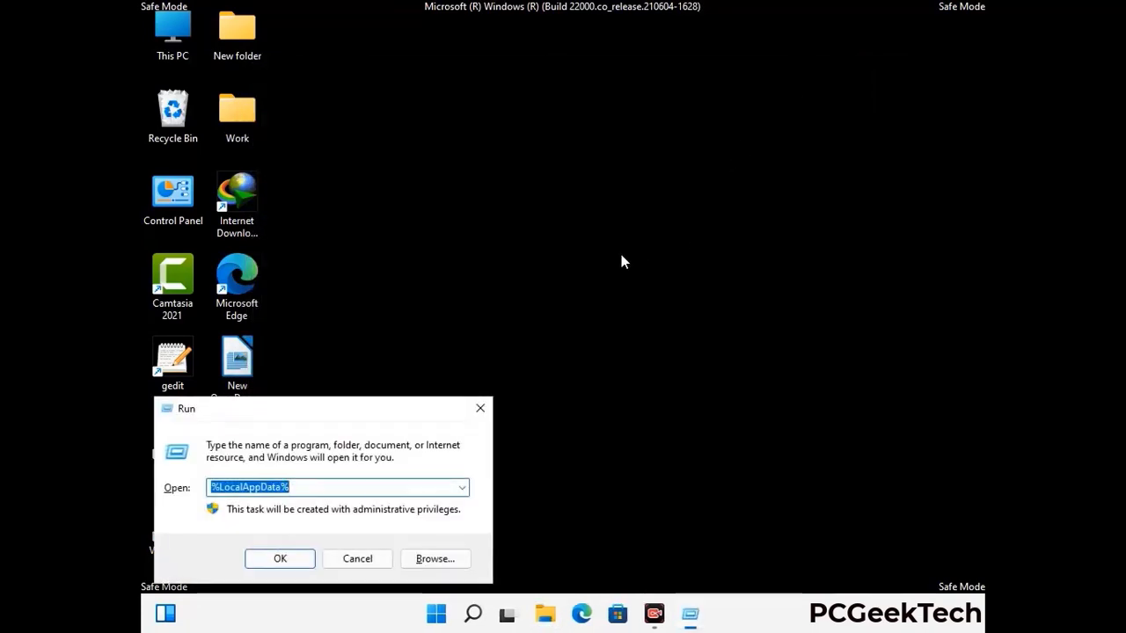
{"action": "left_click_drag", "start_coordinate": [296, 419], "coordinate": [516, 234]}
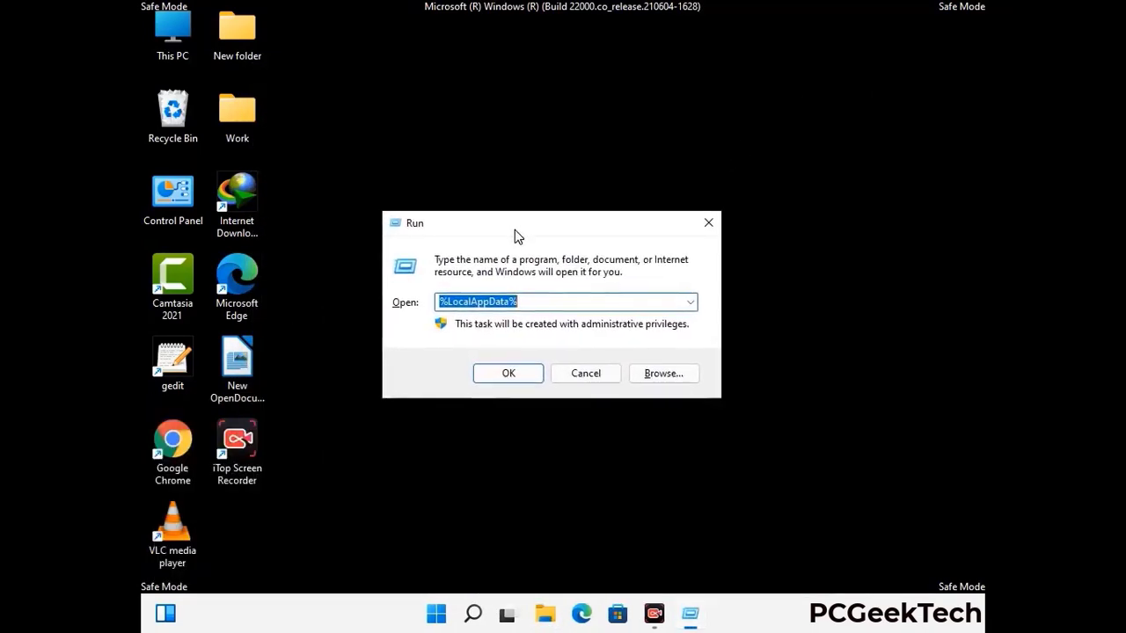
{"action": "type", "text": "%"}
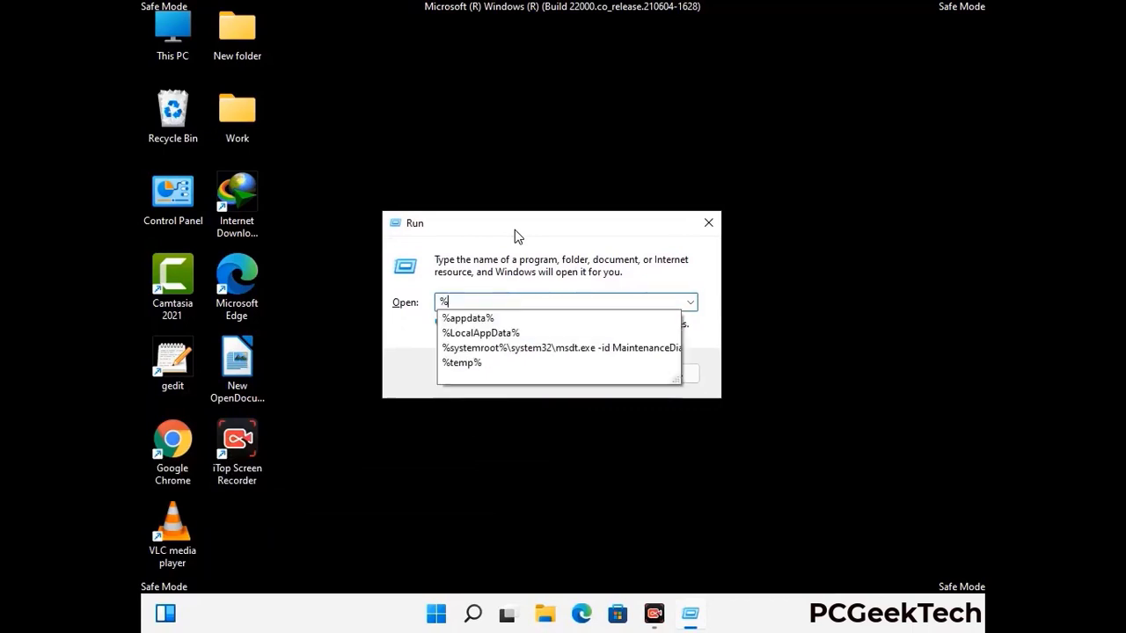
{"action": "type", "text": "Pro"}
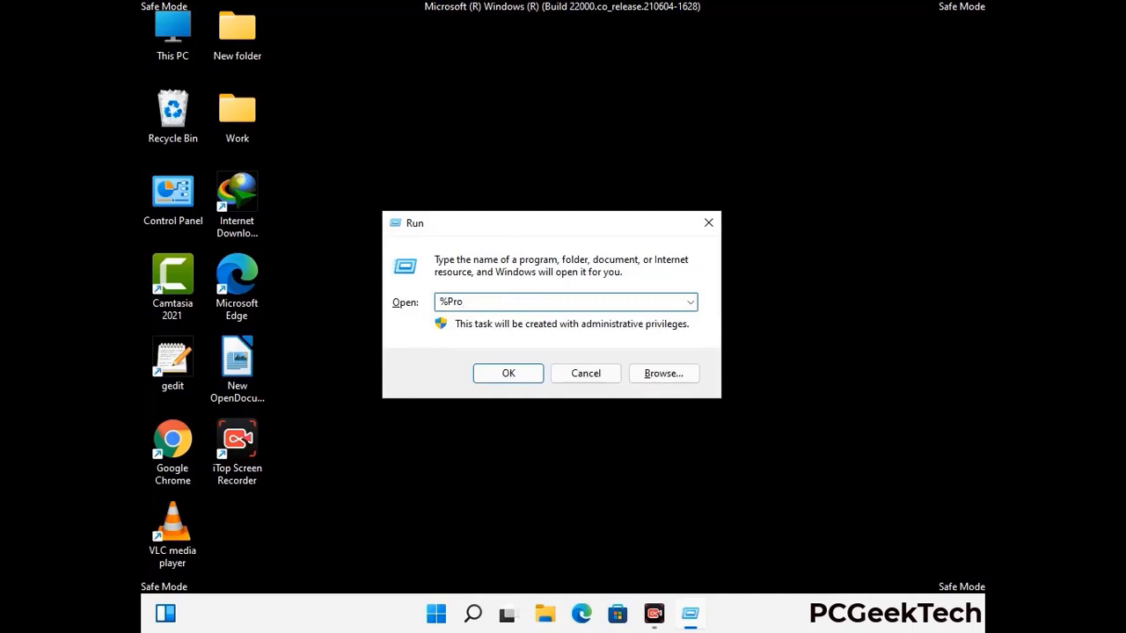
{"action": "type", "text": "gramData%"}
{"action": "key", "text": "Return"}
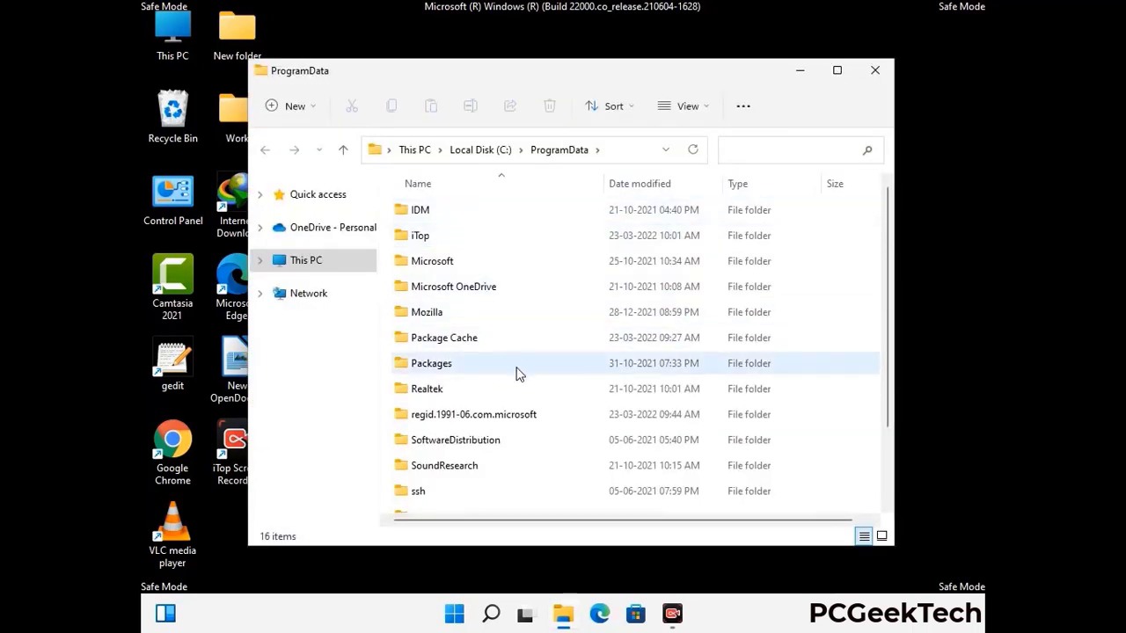
Step: Delete the Mozilla folder from C:\ProgramData and close the window
{"action": "scroll", "coordinate": [516, 370], "scroll_direction": "down", "scroll_amount": 2}
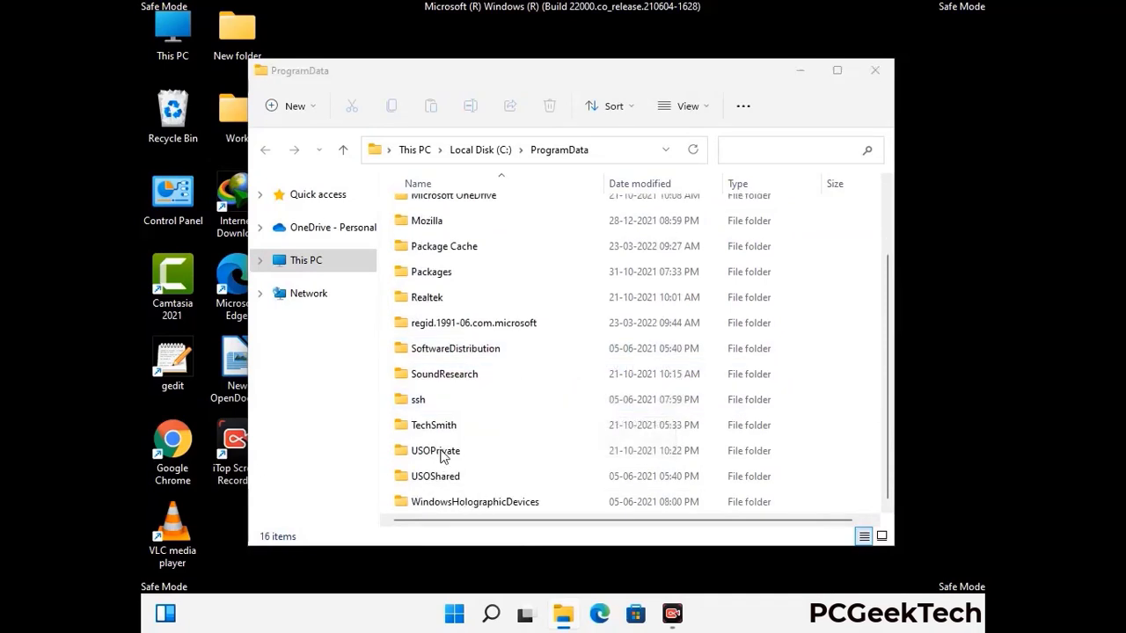
{"action": "left_click", "coordinate": [440, 220]}
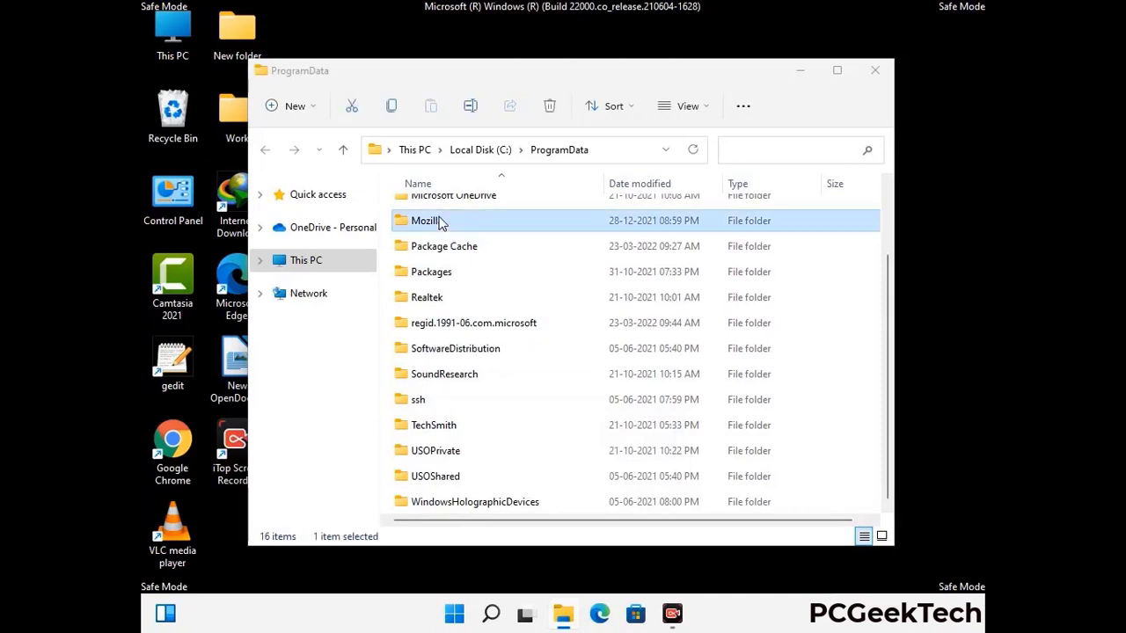
{"action": "left_click", "coordinate": [552, 106]}
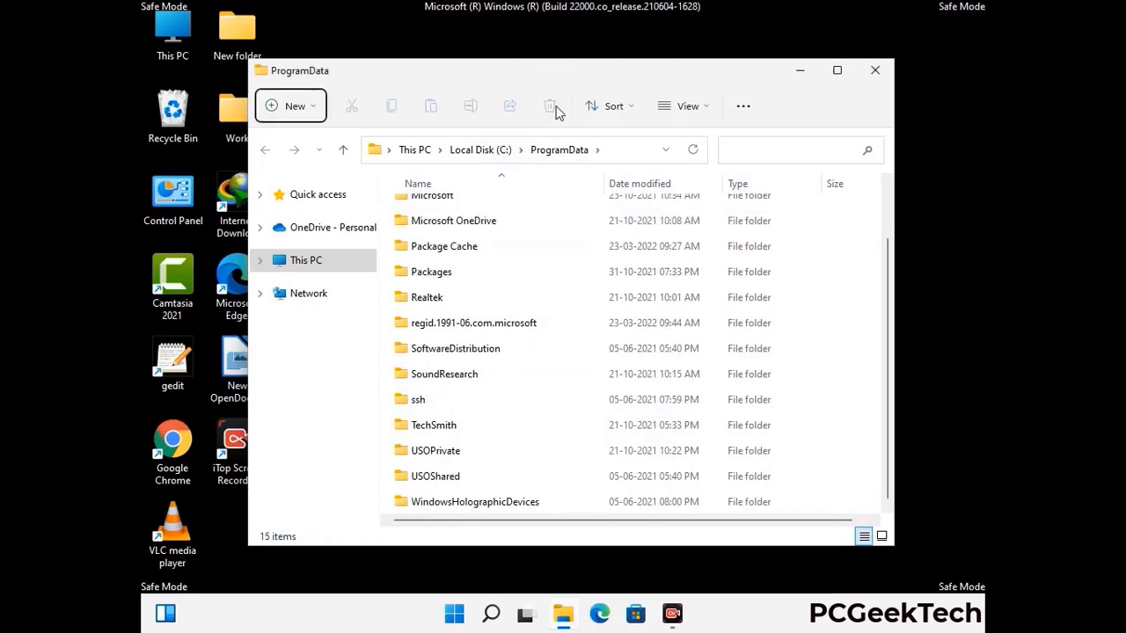
{"action": "scroll", "coordinate": [581, 365], "scroll_direction": "up", "scroll_amount": 2}
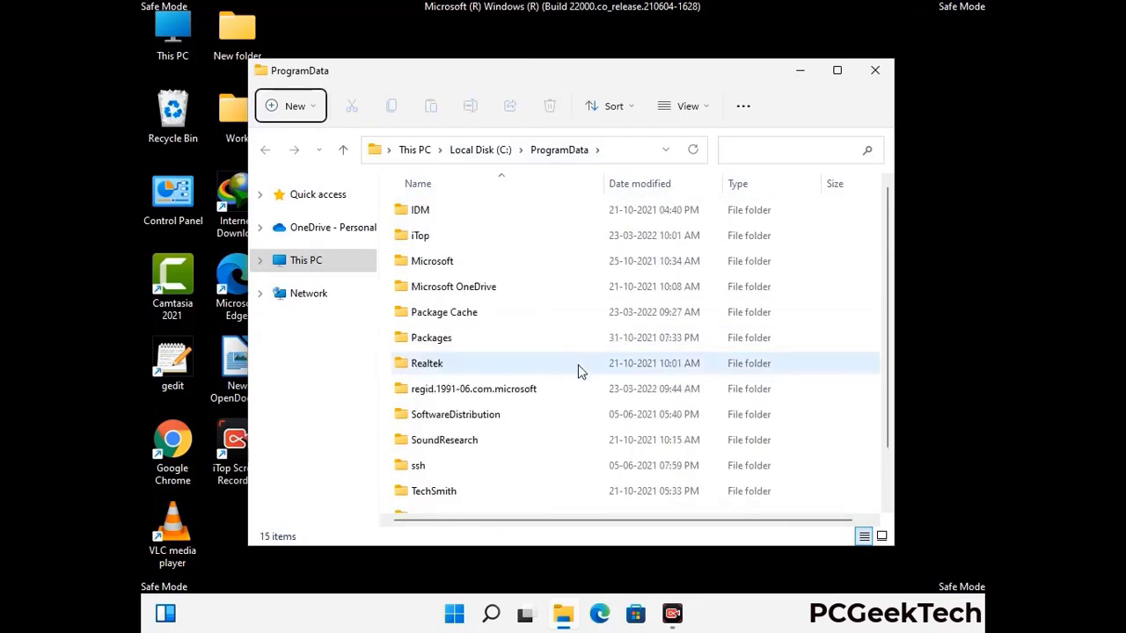
{"action": "left_click", "coordinate": [882, 69]}
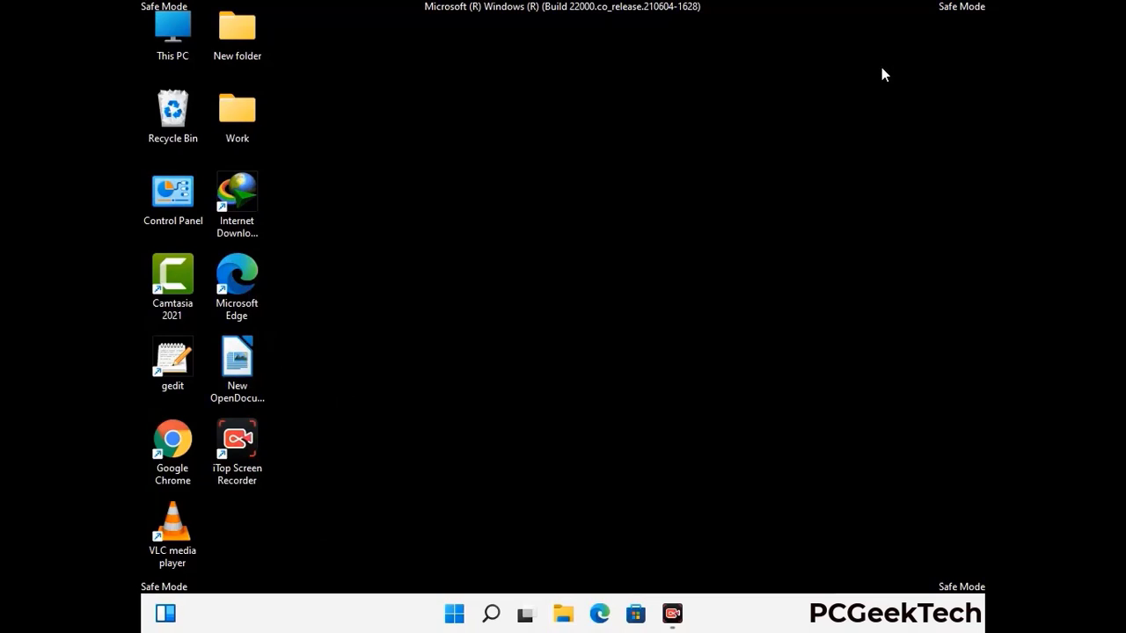
{"action": "key", "text": "super+r"}
{"action": "left_click_drag", "start_coordinate": [367, 407], "coordinate": [588, 228]}
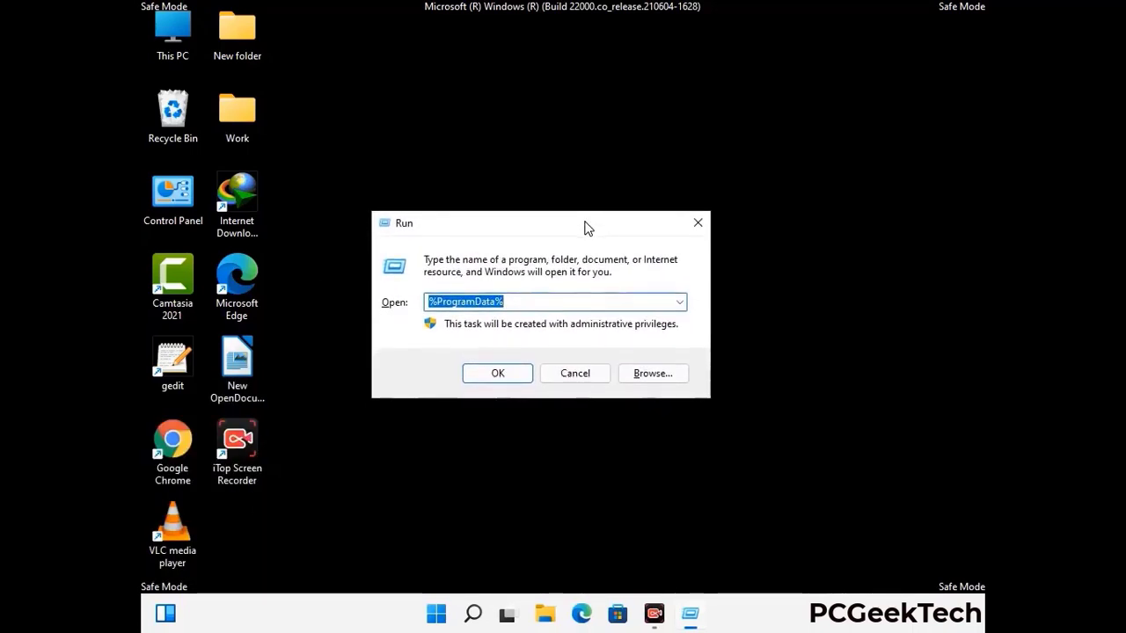
{"action": "type", "text": "%Win"}
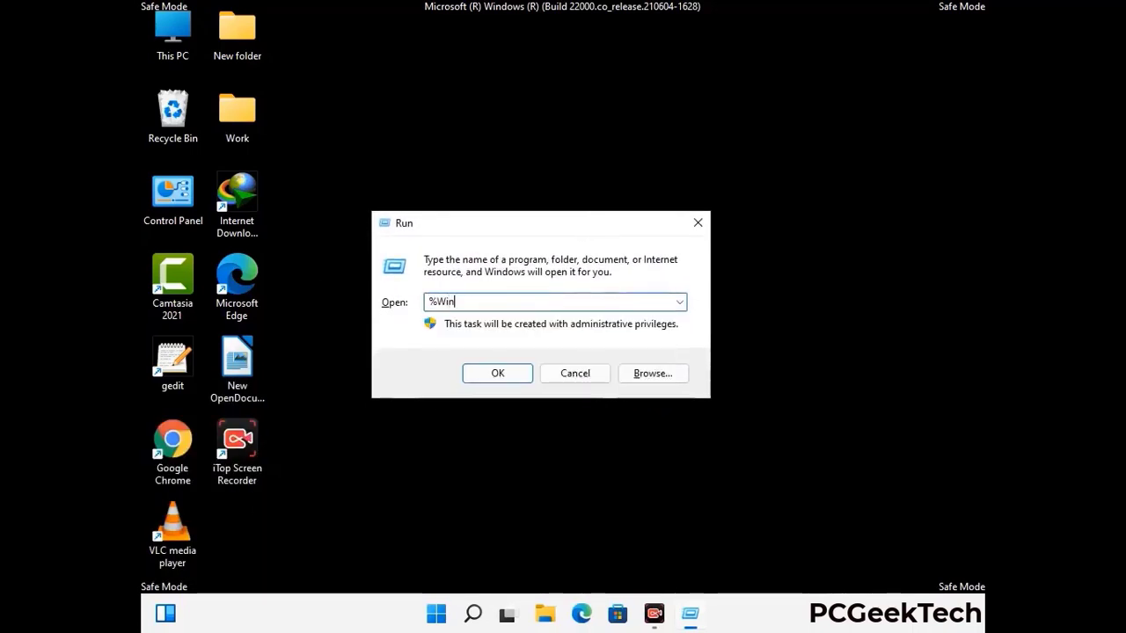
{"action": "type", "text": "Dir%"}
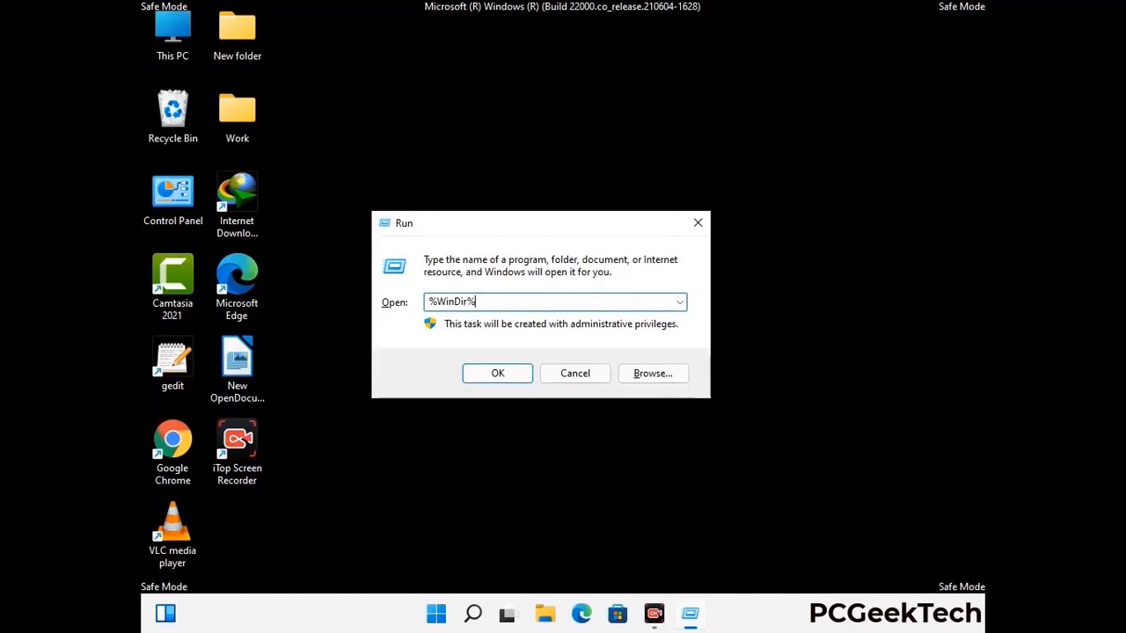
{"action": "key", "text": "Return"}
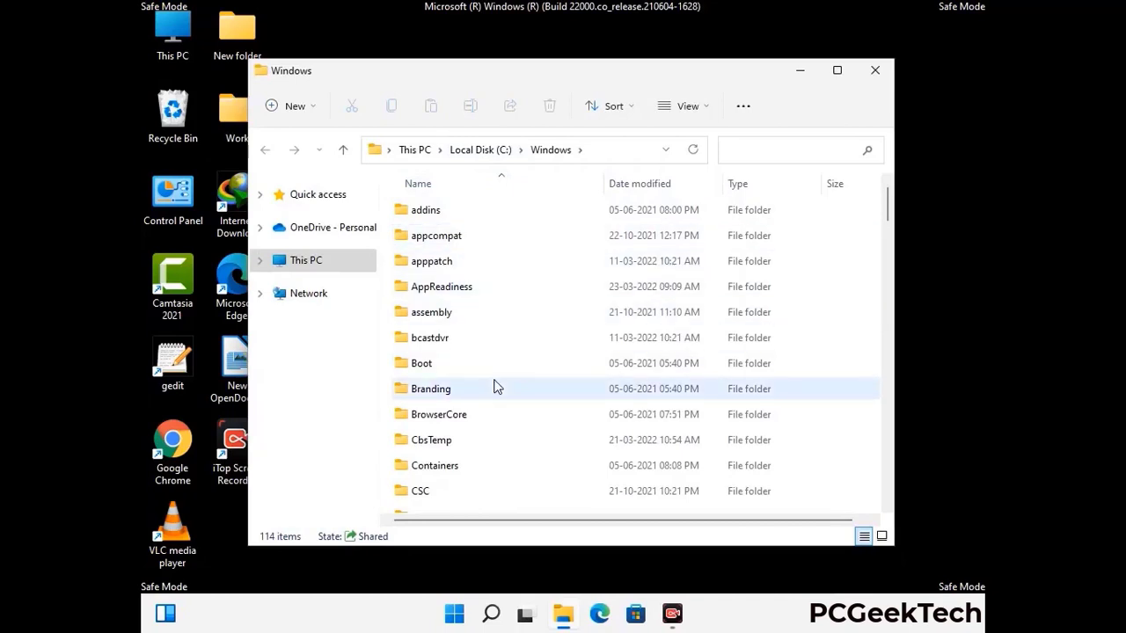
{"action": "scroll", "coordinate": [494, 387], "scroll_direction": "down", "scroll_amount": 1}
{"action": "scroll", "coordinate": [495, 392], "scroll_direction": "down", "scroll_amount": 3}
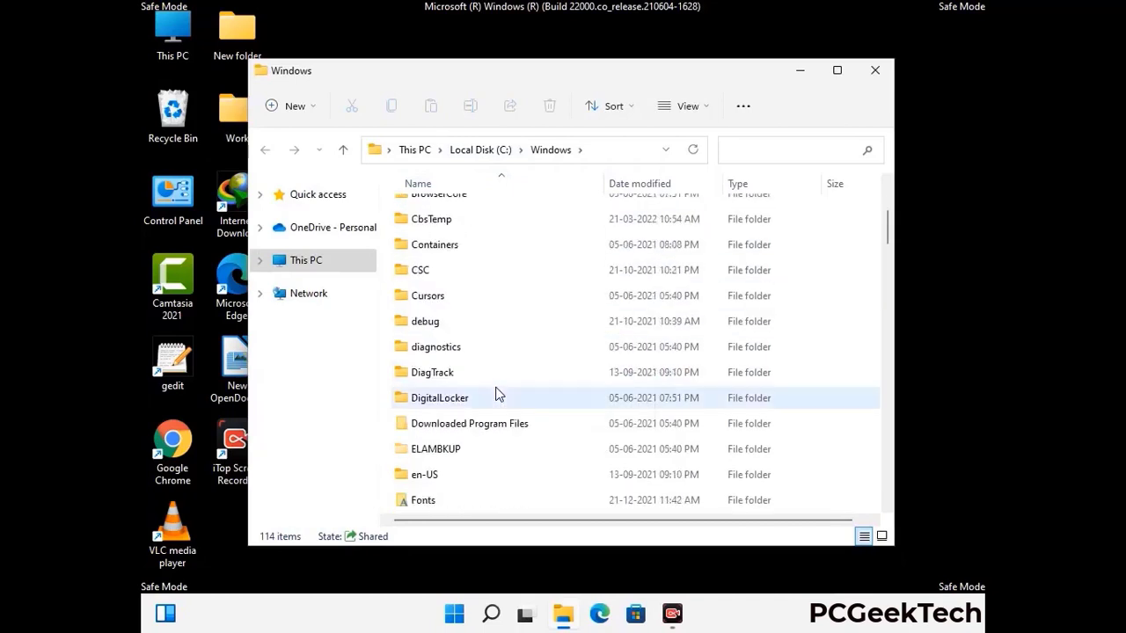
{"action": "scroll", "coordinate": [495, 396], "scroll_direction": "down", "scroll_amount": 5}
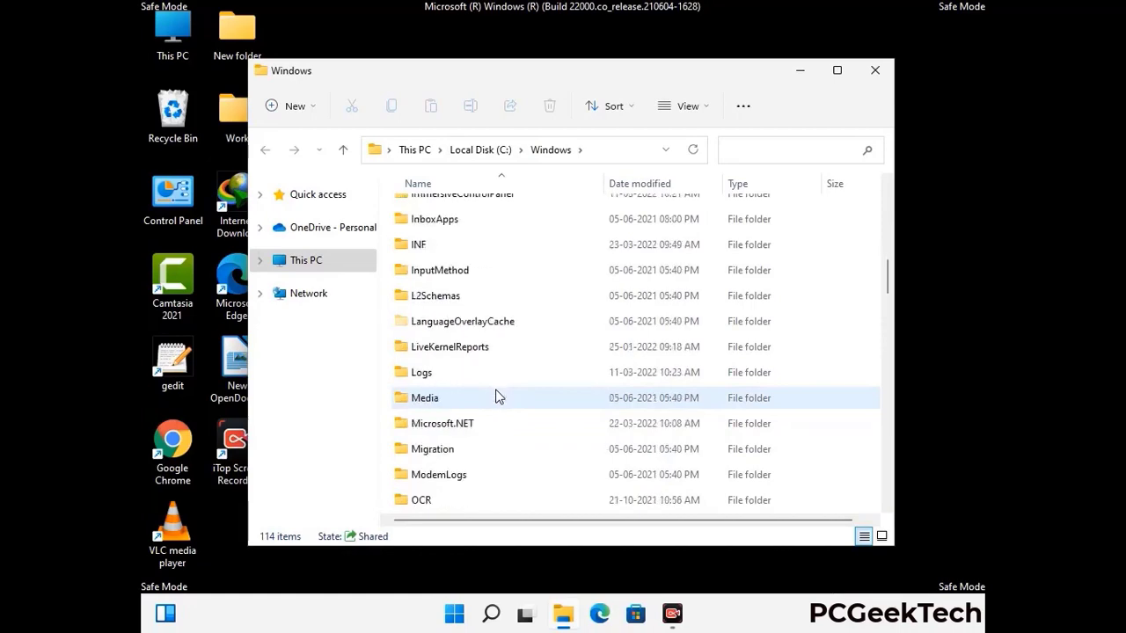
{"action": "scroll", "coordinate": [495, 396], "scroll_direction": "down", "scroll_amount": 1}
{"action": "scroll", "coordinate": [496, 397], "scroll_direction": "down", "scroll_amount": 8}
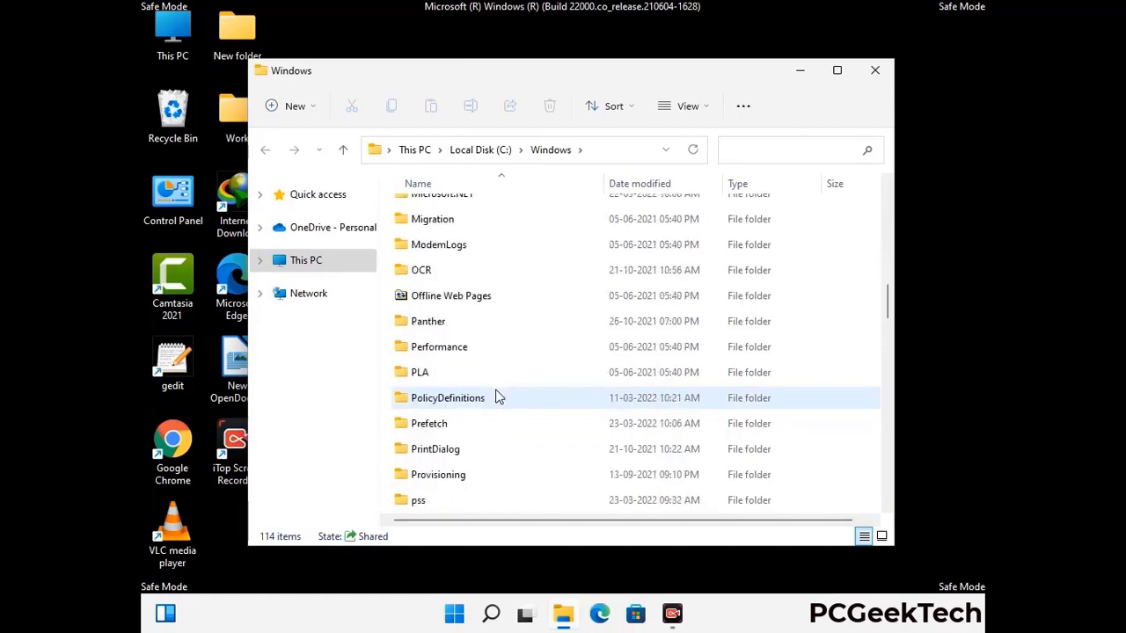
{"action": "scroll", "coordinate": [495, 396], "scroll_direction": "down", "scroll_amount": 6}
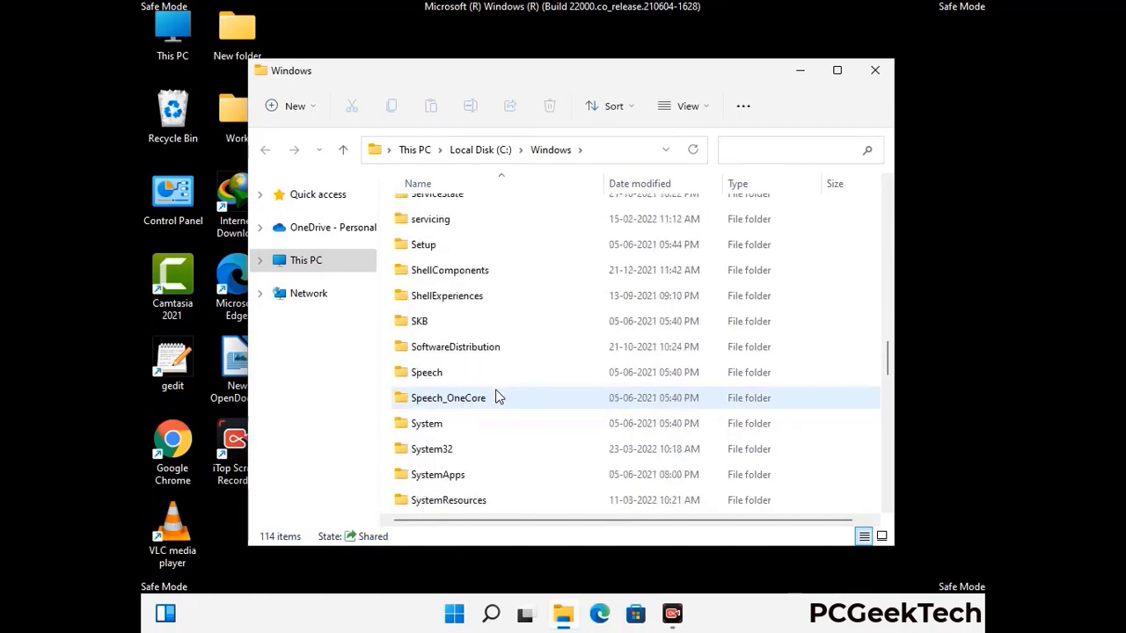
{"action": "scroll", "coordinate": [496, 396], "scroll_direction": "down", "scroll_amount": 2}
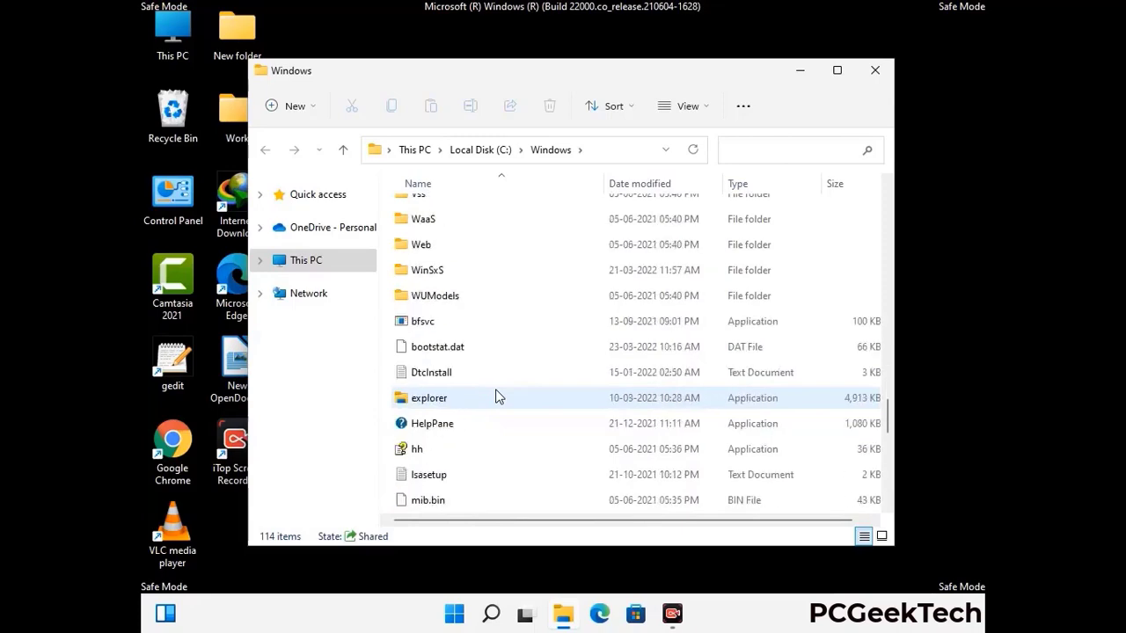
{"action": "scroll", "coordinate": [495, 397], "scroll_direction": "down", "scroll_amount": 8}
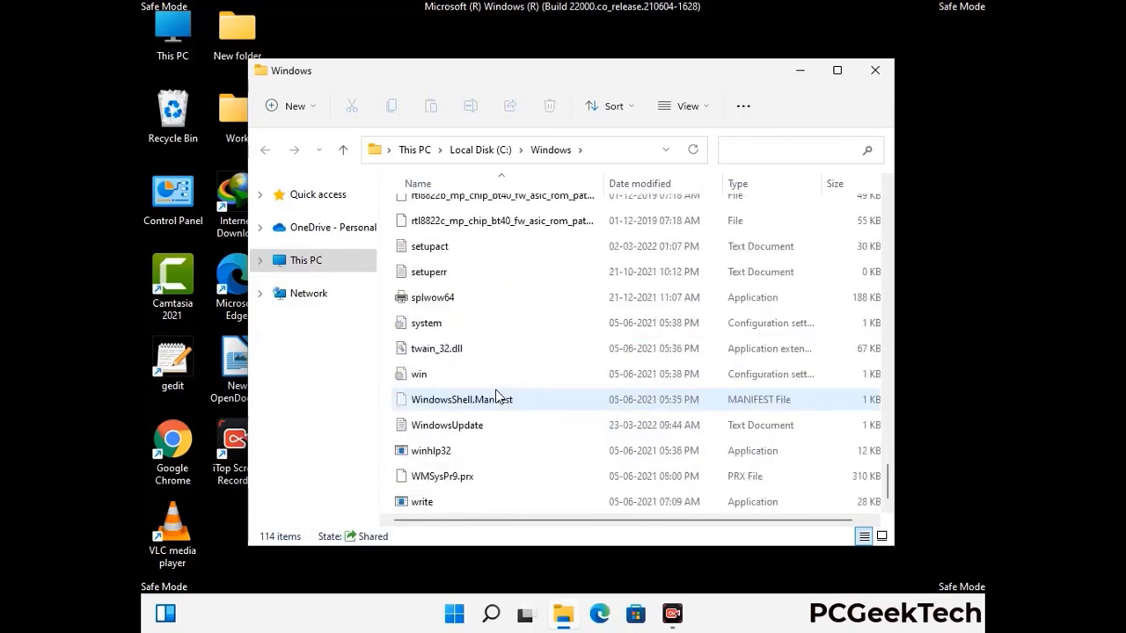
{"action": "scroll", "coordinate": [495, 396], "scroll_direction": "up", "scroll_amount": 8}
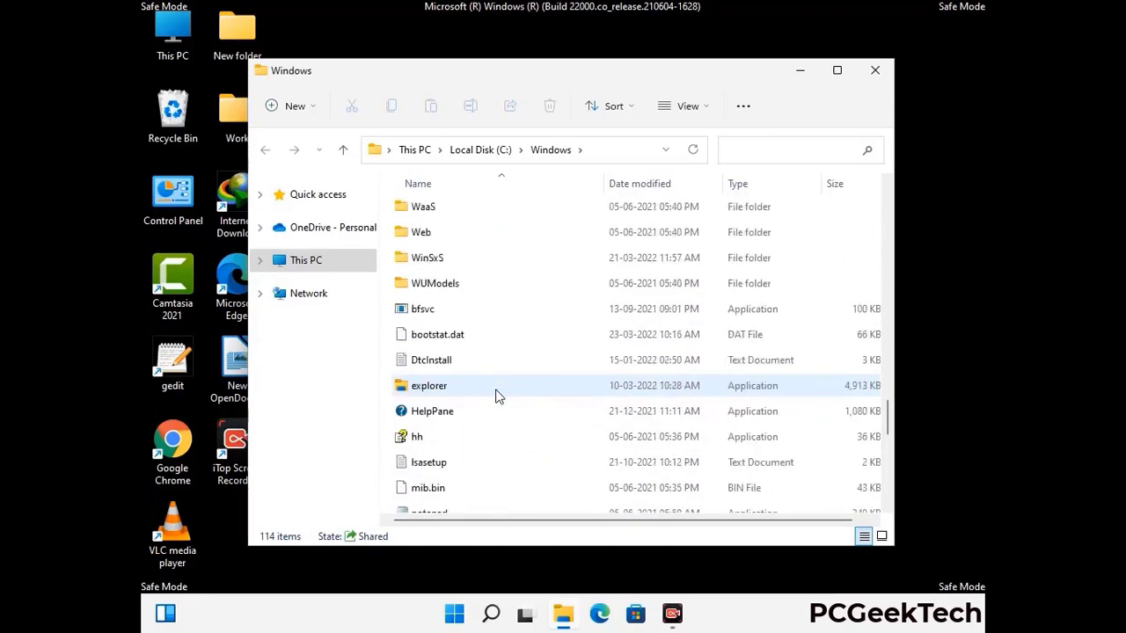
{"action": "scroll", "coordinate": [495, 397], "scroll_direction": "up", "scroll_amount": 4}
{"action": "scroll", "coordinate": [495, 397], "scroll_direction": "up", "scroll_amount": 3}
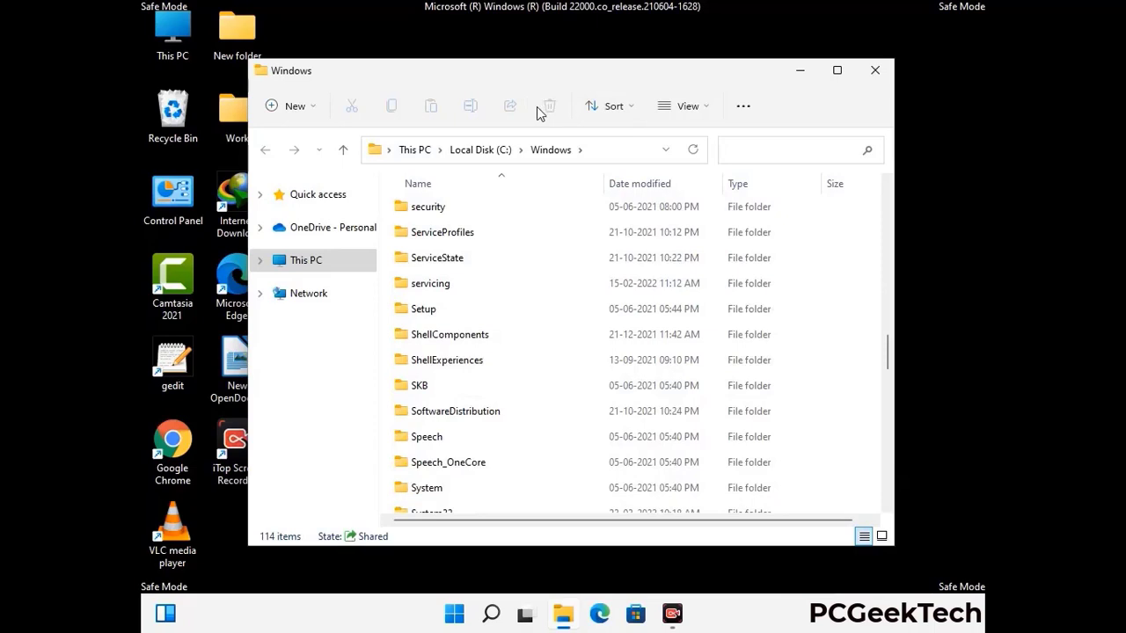
{"action": "left_click", "coordinate": [878, 70]}
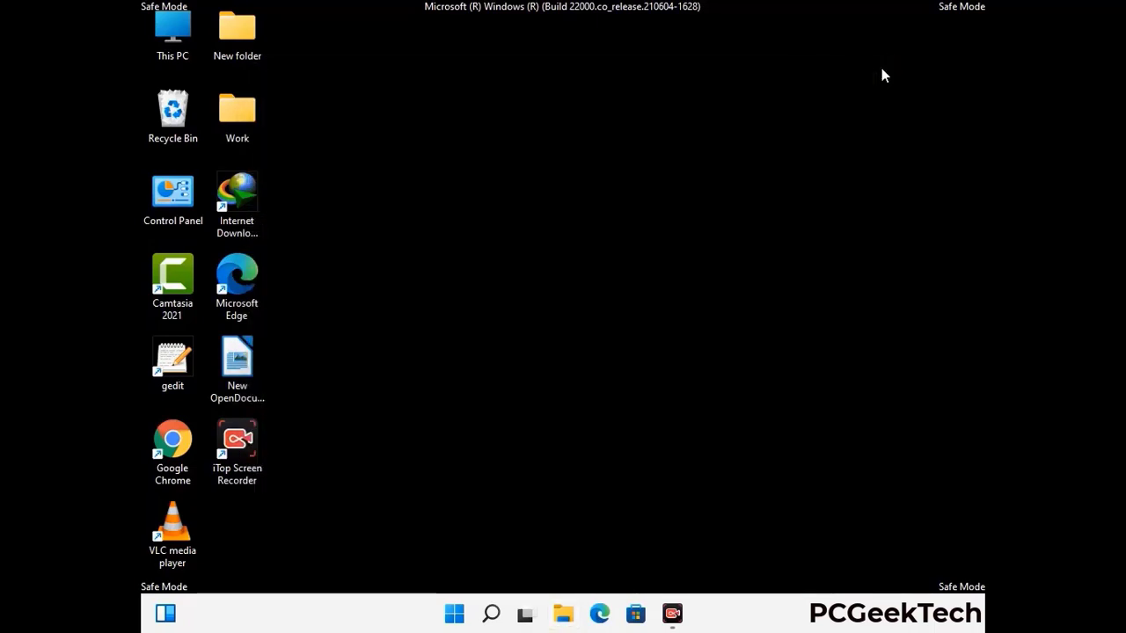
Step: Open the user's Temp folder by running %temp% from the Run prompt
{"action": "key", "text": "super+r"}
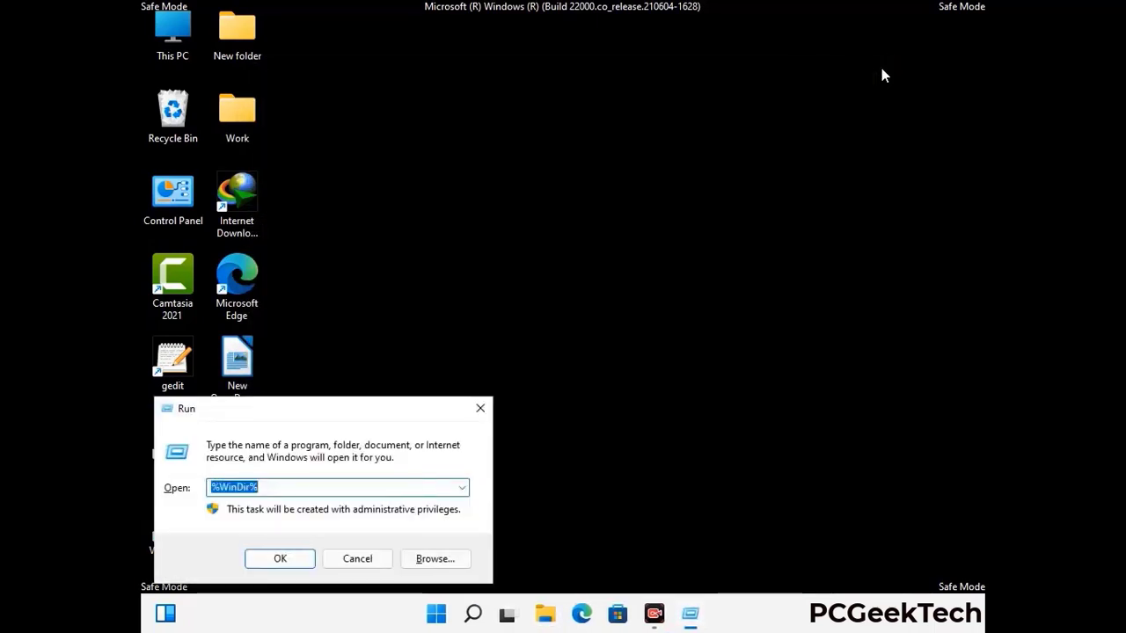
{"action": "left_click_drag", "start_coordinate": [373, 411], "coordinate": [639, 152]}
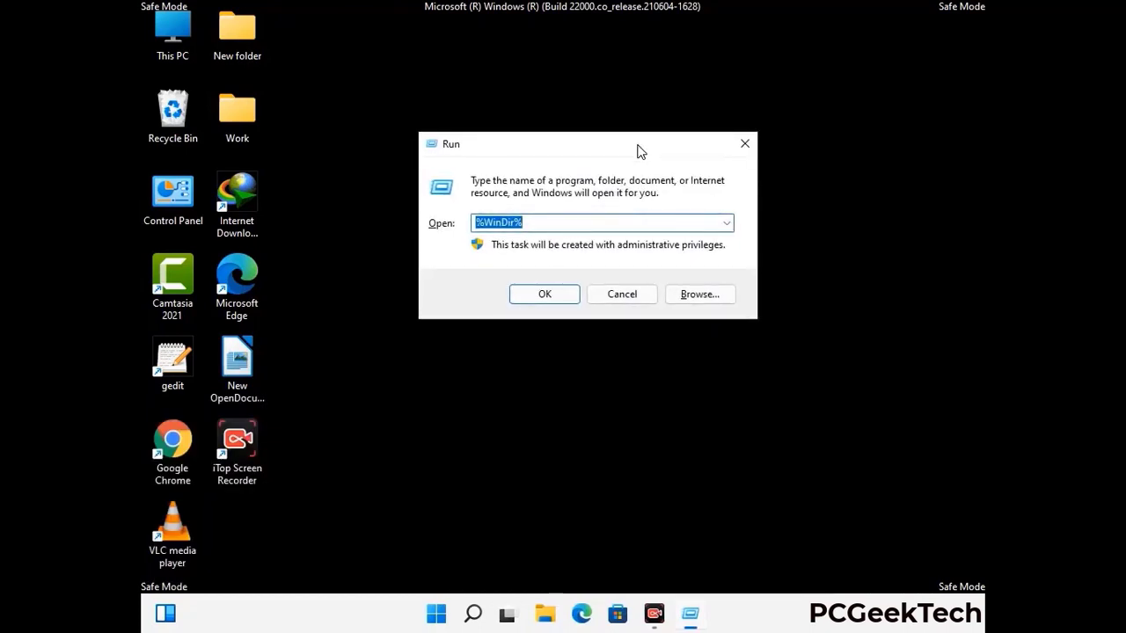
{"action": "type", "text": "%temp"}
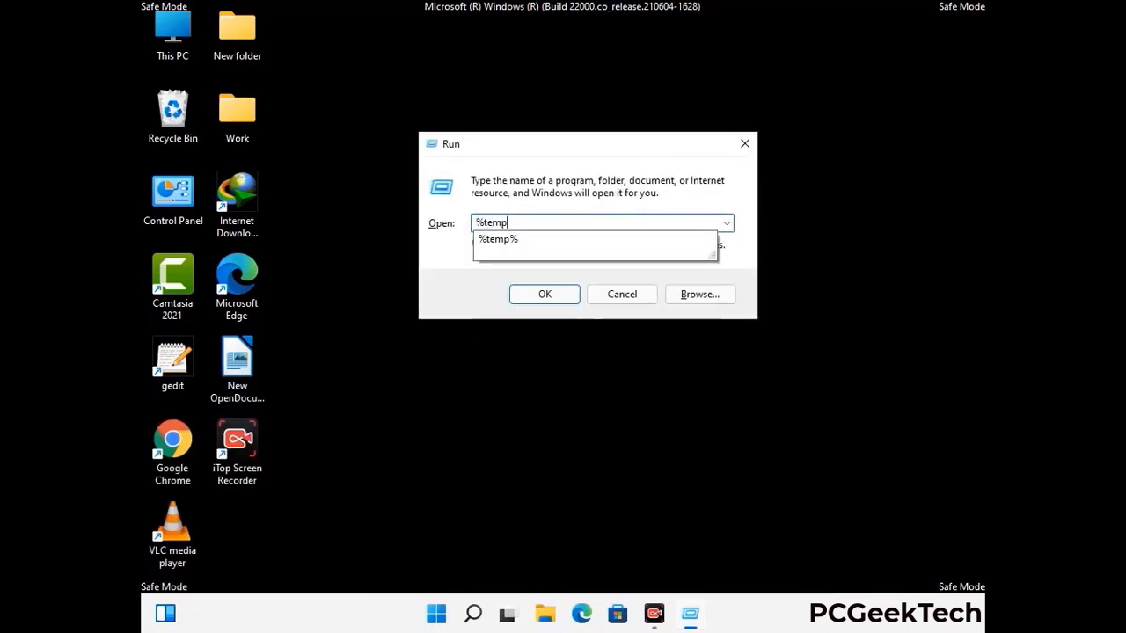
{"action": "type", "text": "%"}
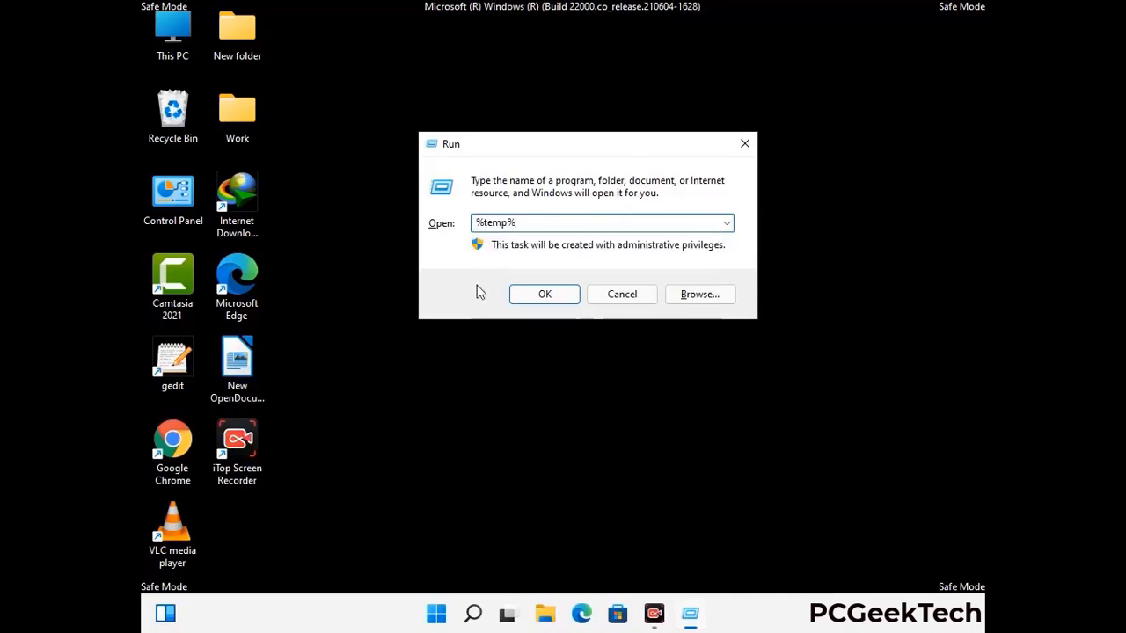
{"action": "left_click", "coordinate": [545, 294]}
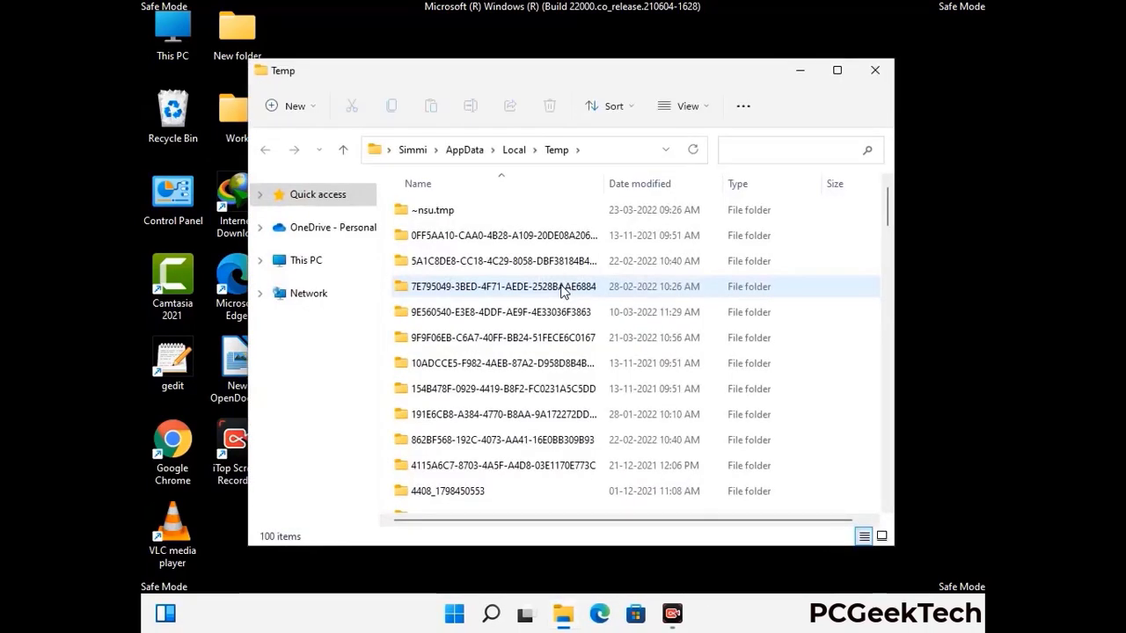
Step: Select all 100 temp items, delete them, and close the folder
{"action": "left_click", "coordinate": [510, 339]}
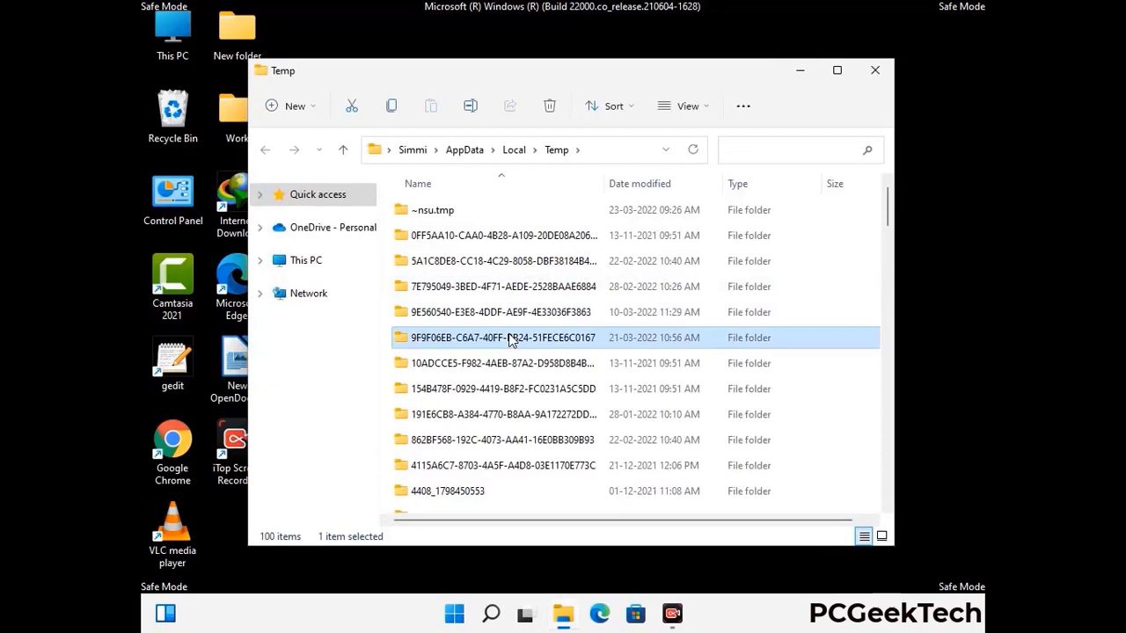
{"action": "key", "text": "ctrl+a"}
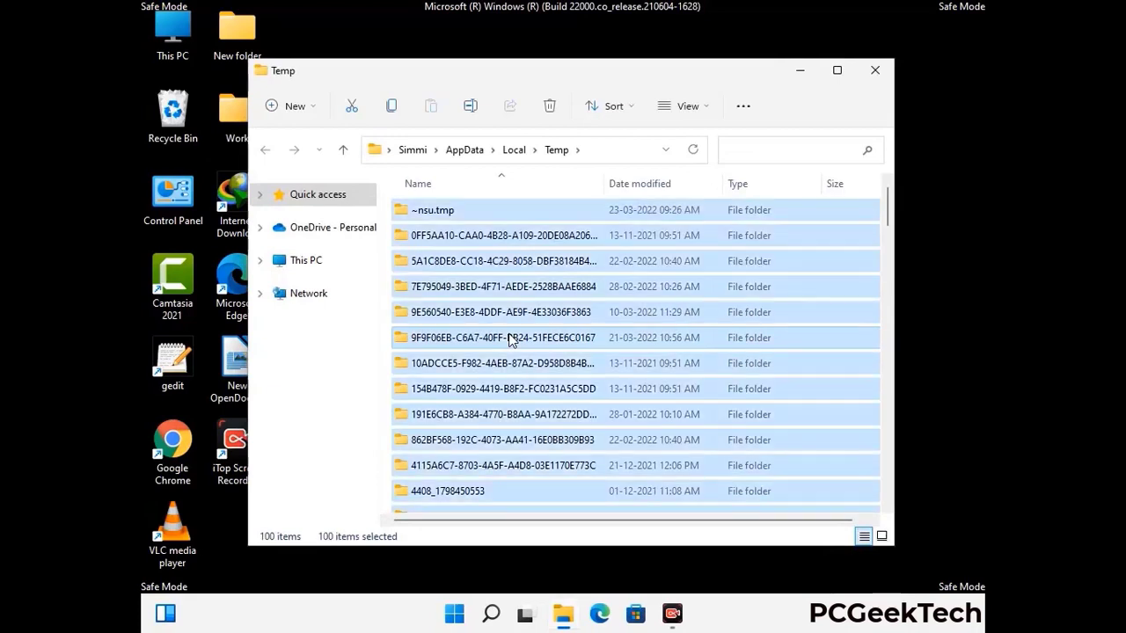
{"action": "left_click", "coordinate": [552, 107]}
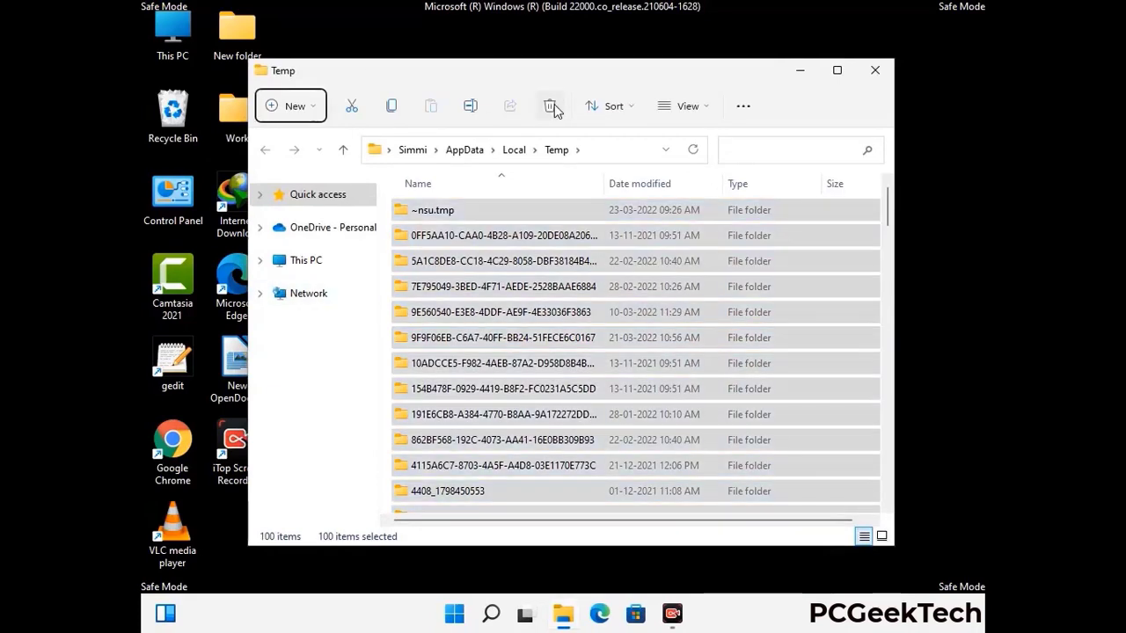
{"action": "left_click", "coordinate": [875, 71]}
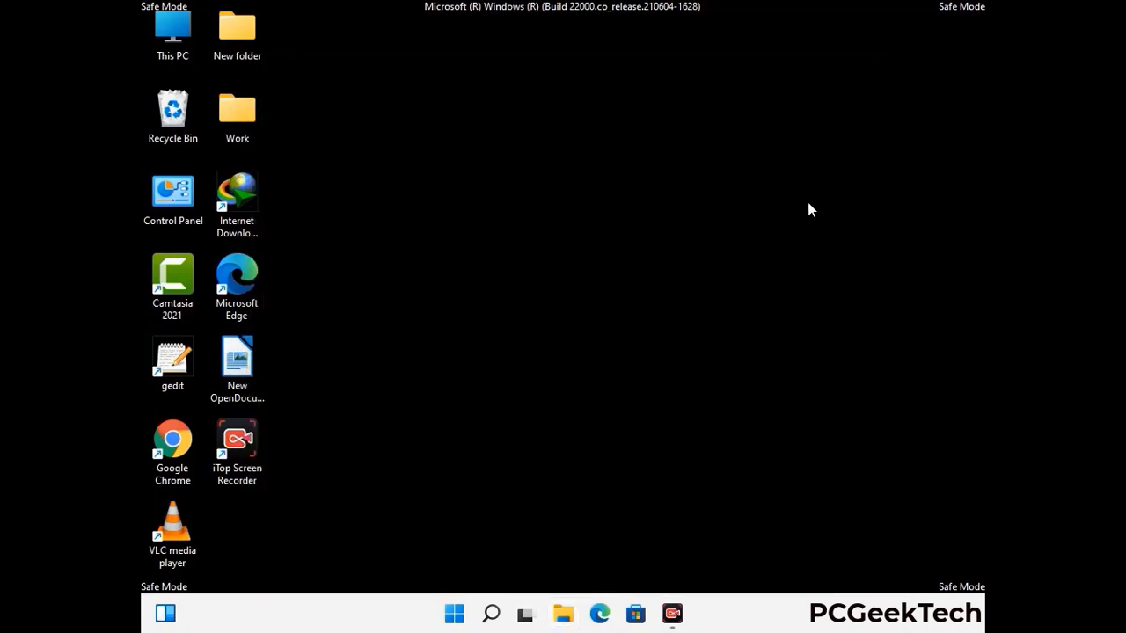
Step: Open C:\Windows\Temp by running temp from the Run prompt
{"action": "key", "text": "super+r"}
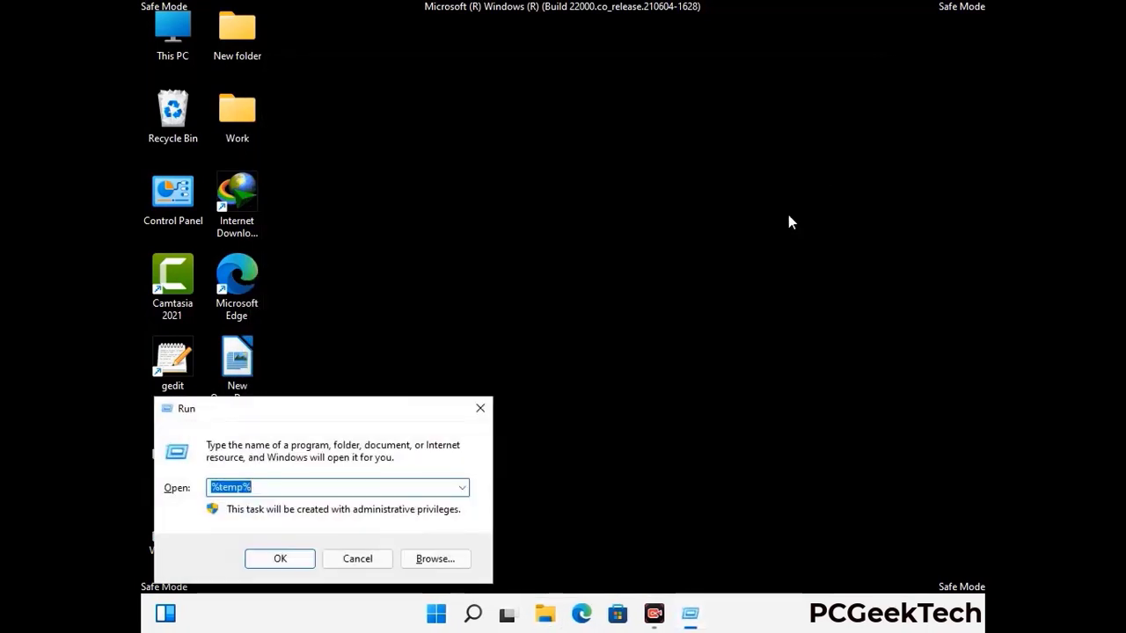
{"action": "left_click_drag", "start_coordinate": [391, 406], "coordinate": [643, 164]}
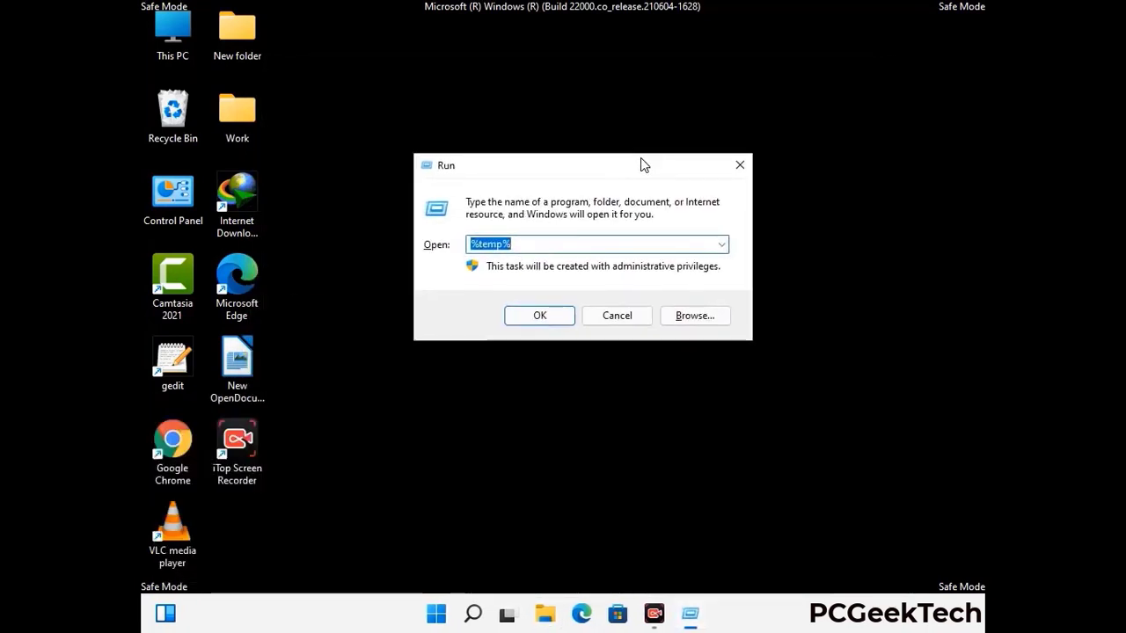
{"action": "type", "text": "temp"}
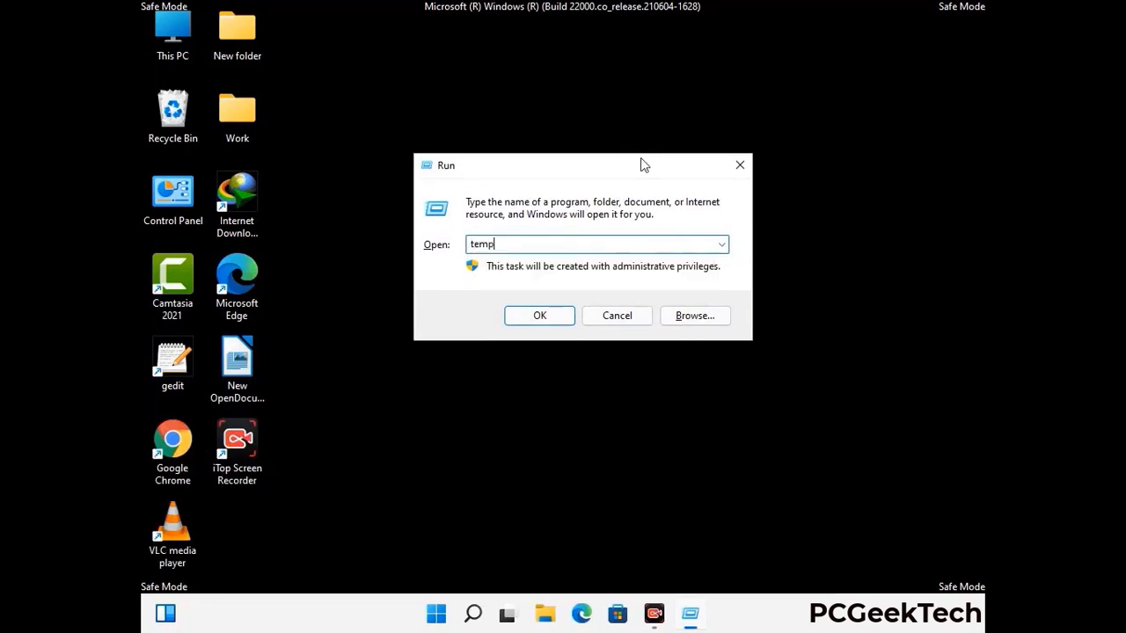
{"action": "key", "text": "Return"}
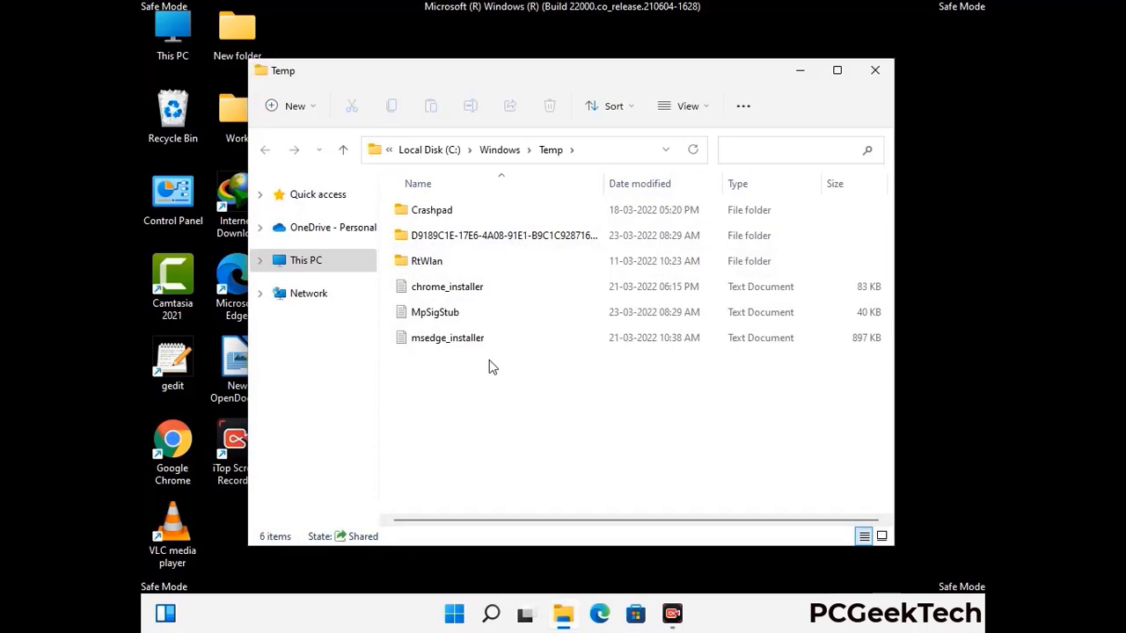
Step: Select and delete all six items, then close the folder
{"action": "key", "text": "ctrl+a"}
{"action": "left_click", "coordinate": [550, 107]}
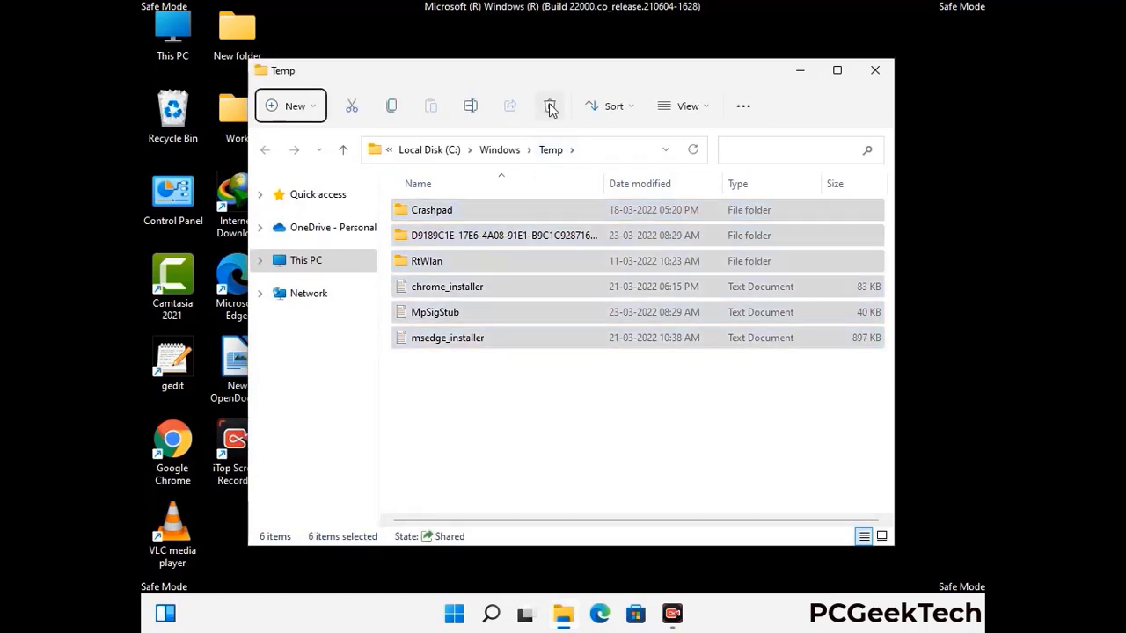
{"action": "left_click", "coordinate": [876, 72]}
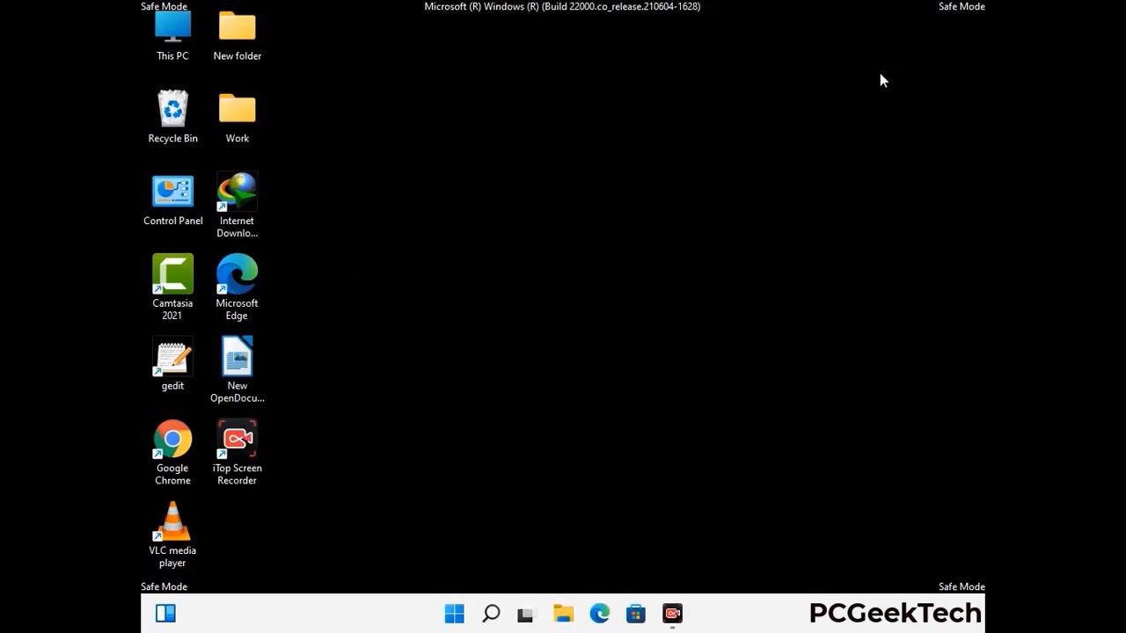
Step: Launch Registry Editor by running regedit from the Run prompt
{"action": "key", "text": "super+r"}
{"action": "left_click_drag", "start_coordinate": [344, 404], "coordinate": [586, 140]}
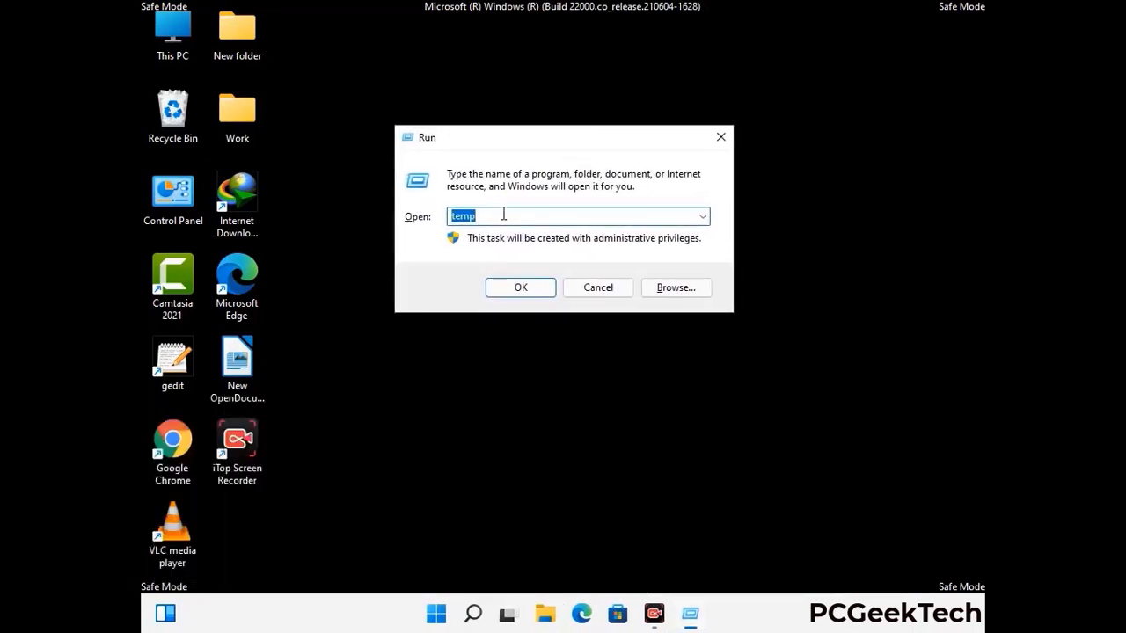
{"action": "type", "text": "regedit"}
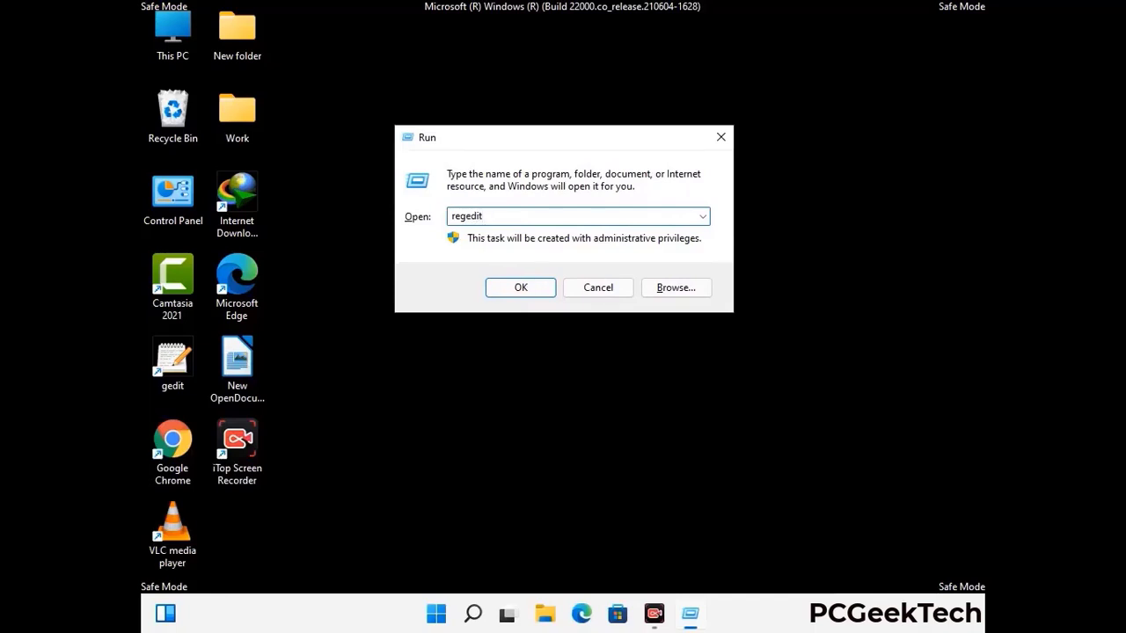
{"action": "double_click", "coordinate": [502, 213]}
{"action": "key", "text": "Return"}
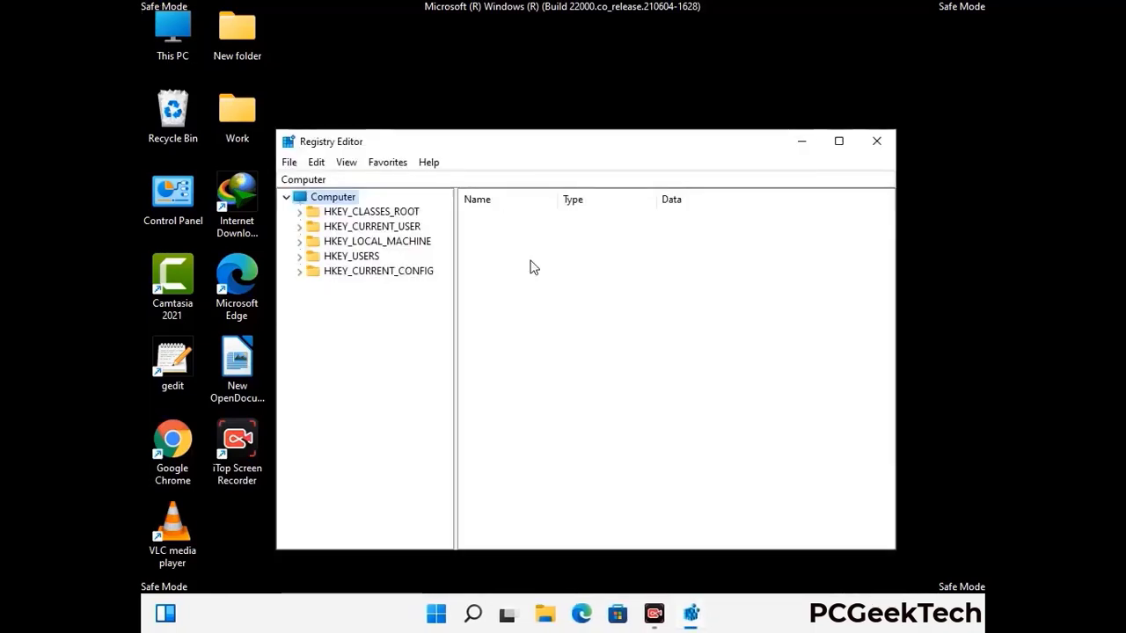
Step: Expand HKEY_CURRENT_USER, then Software, then Microsoft in the key tree
{"action": "left_click", "coordinate": [299, 226]}
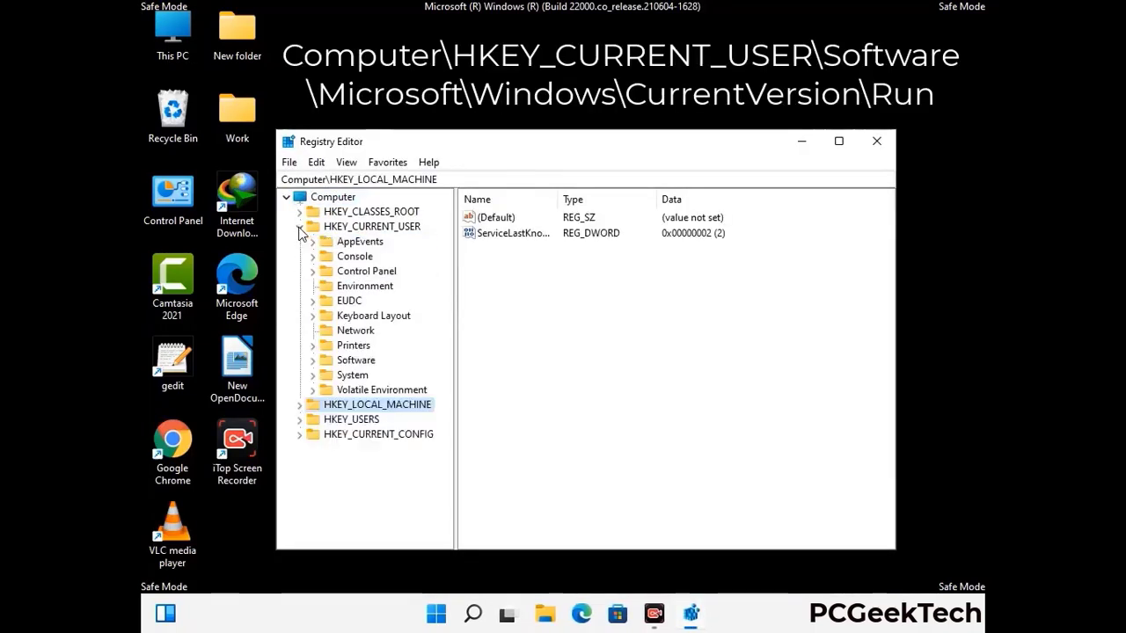
{"action": "left_click", "coordinate": [352, 363]}
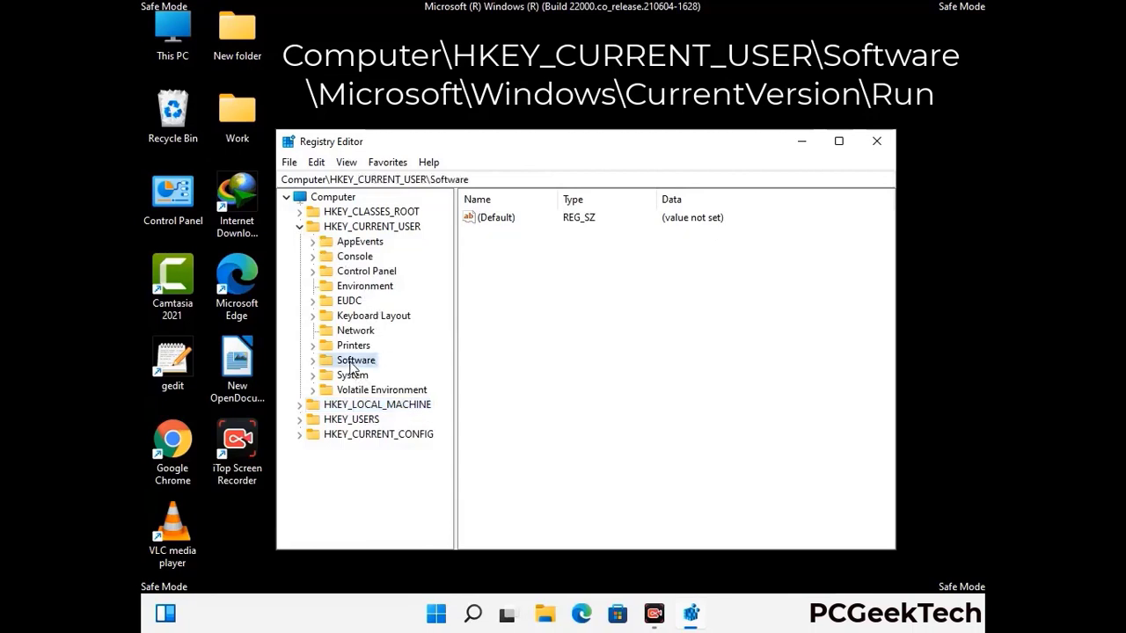
{"action": "left_click", "coordinate": [314, 361]}
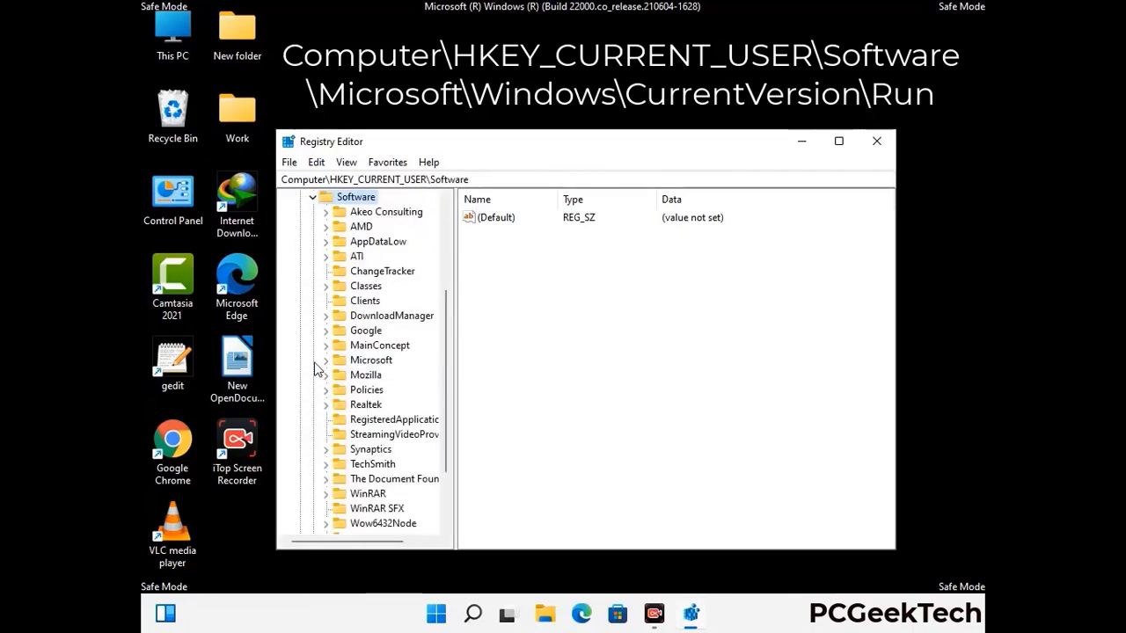
{"action": "left_click", "coordinate": [368, 362]}
{"action": "left_click", "coordinate": [327, 360]}
Step: Expand the Windows key under Microsoft and open CurrentVersion to list its subkeys
{"action": "scroll", "coordinate": [406, 385], "scroll_direction": "down", "scroll_amount": 2}
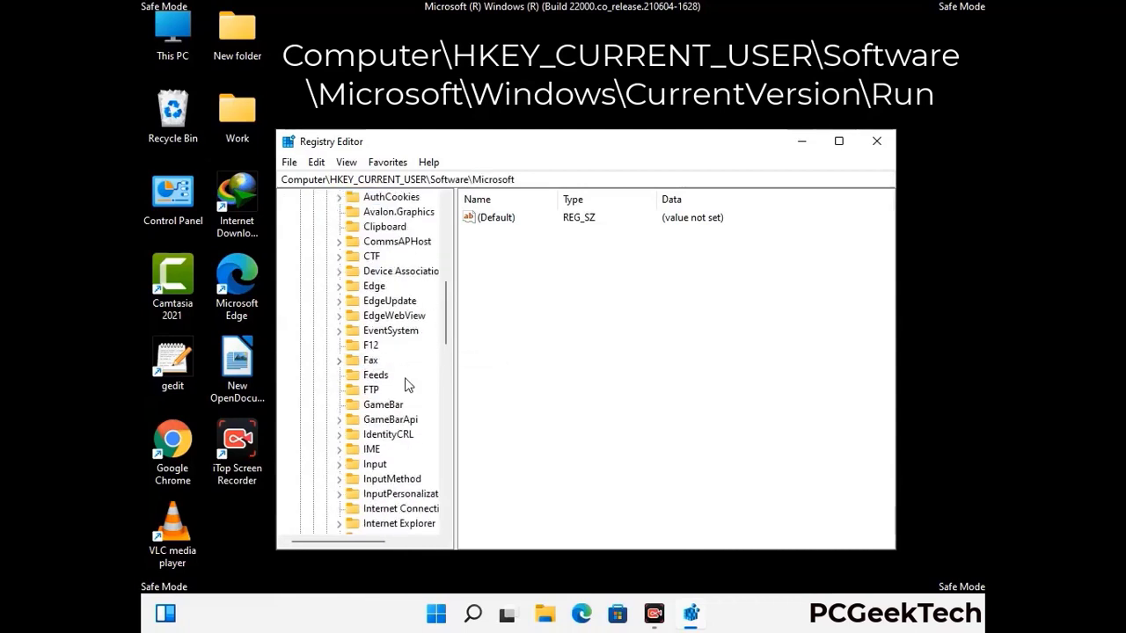
{"action": "scroll", "coordinate": [406, 385], "scroll_direction": "down", "scroll_amount": 2}
{"action": "scroll", "coordinate": [406, 384], "scroll_direction": "down", "scroll_amount": 1}
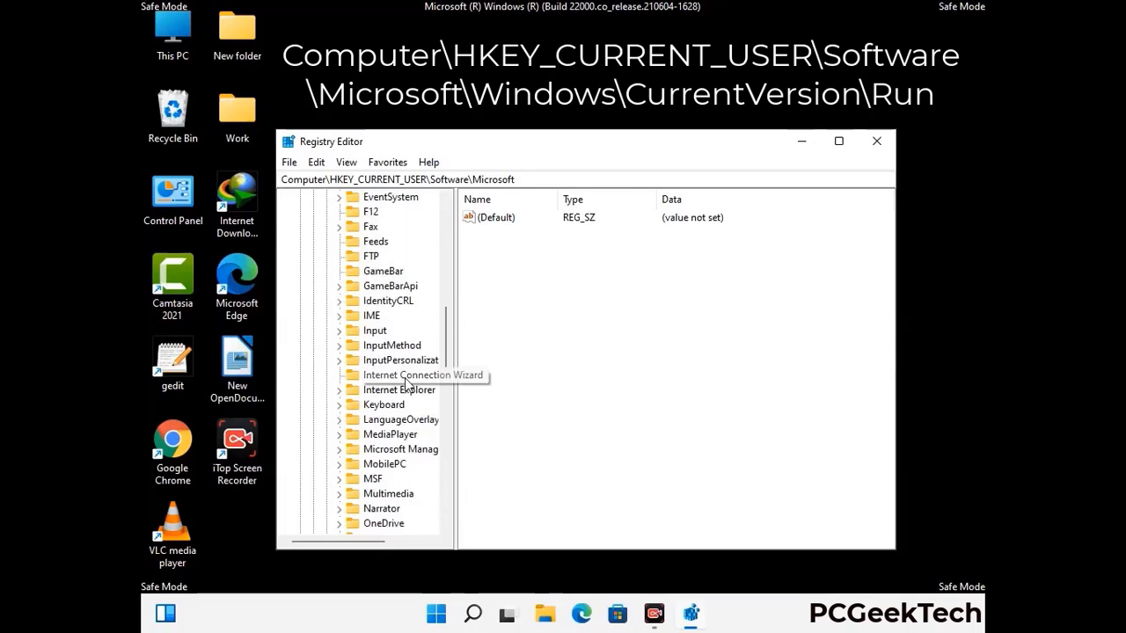
{"action": "scroll", "coordinate": [407, 384], "scroll_direction": "down", "scroll_amount": 2}
{"action": "scroll", "coordinate": [406, 384], "scroll_direction": "down", "scroll_amount": 7}
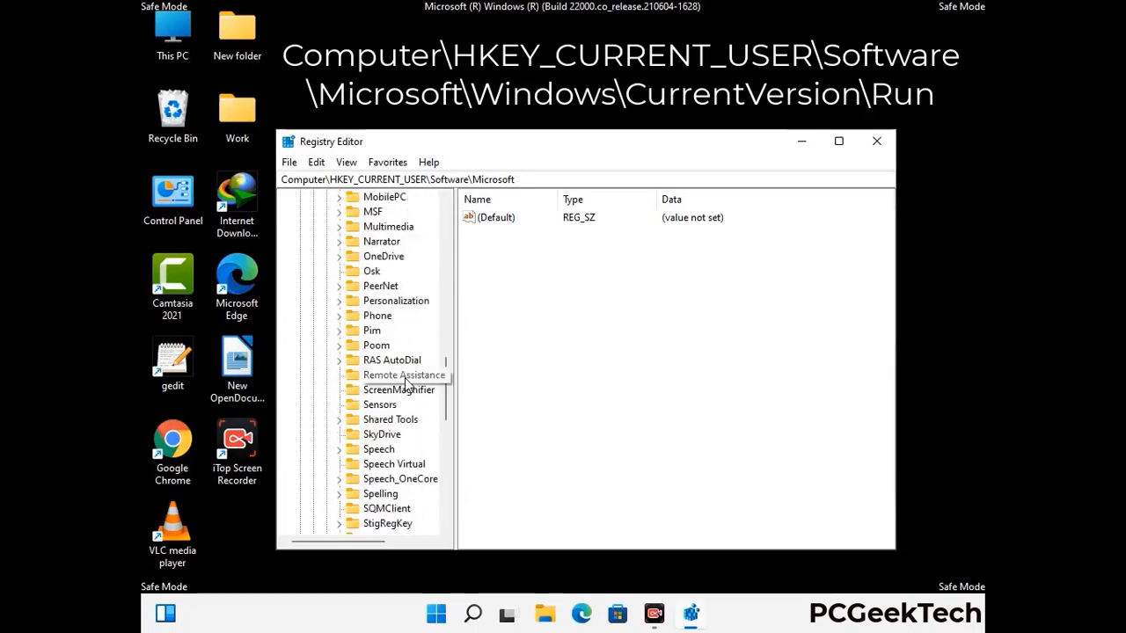
{"action": "scroll", "coordinate": [407, 384], "scroll_direction": "down", "scroll_amount": 2}
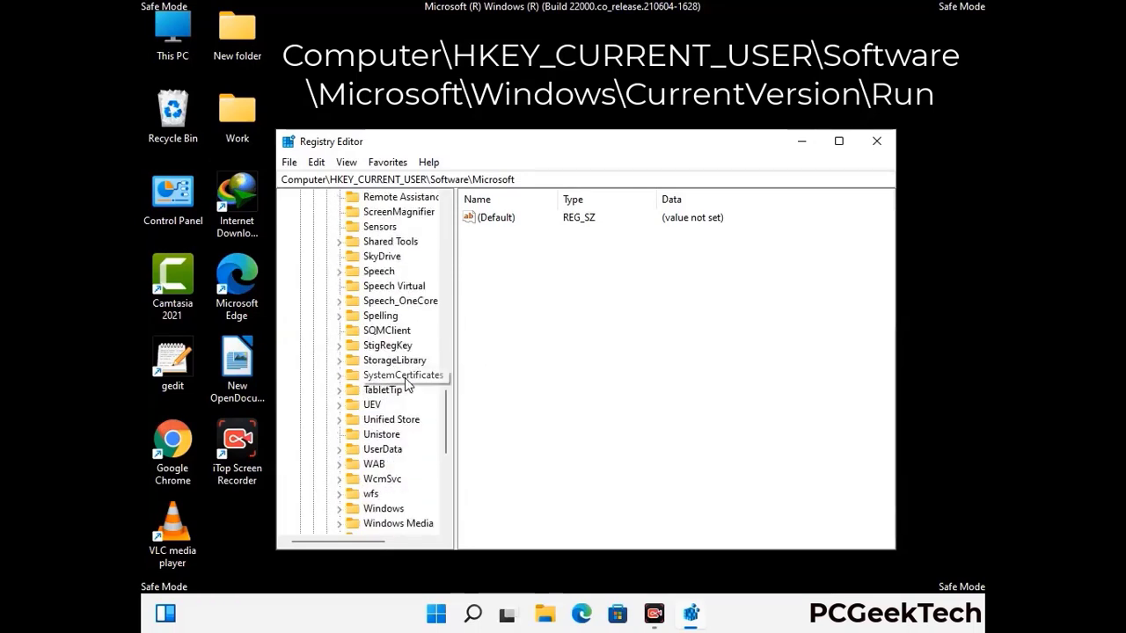
{"action": "scroll", "coordinate": [407, 384], "scroll_direction": "down", "scroll_amount": 1}
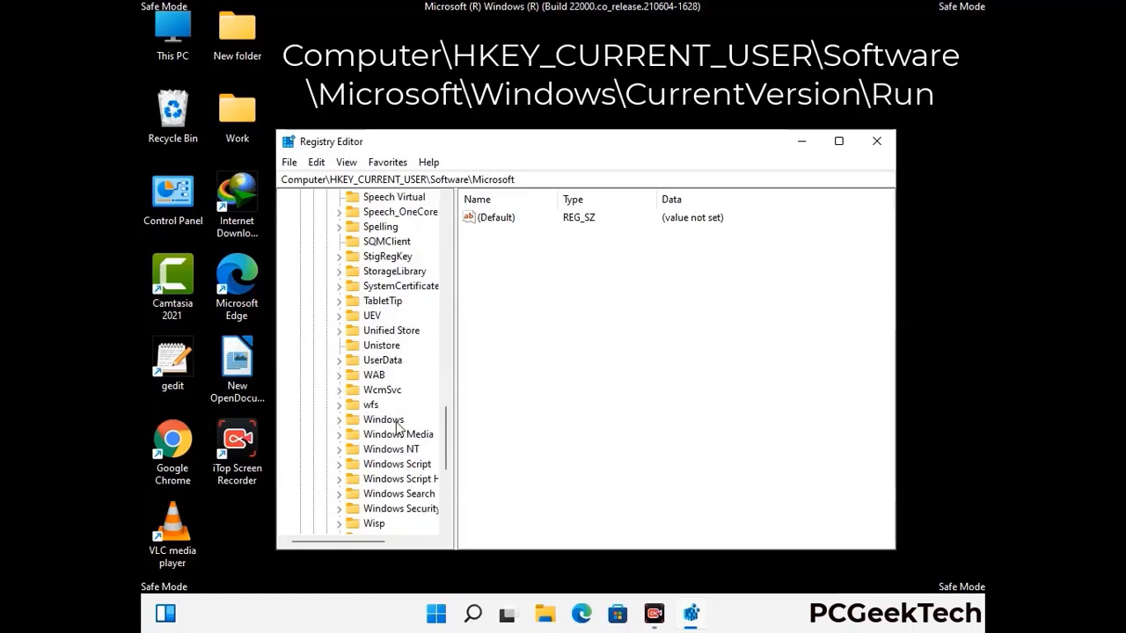
{"action": "double_click", "coordinate": [396, 420]}
{"action": "scroll", "coordinate": [408, 412], "scroll_direction": "down", "scroll_amount": 1}
{"action": "double_click", "coordinate": [408, 407]}
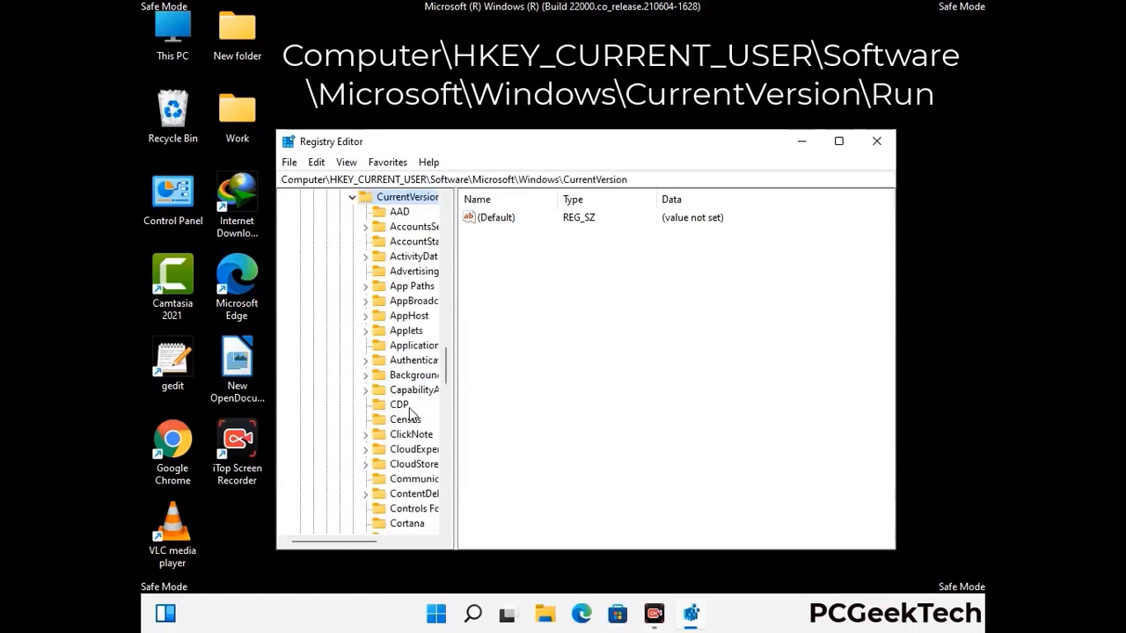
{"action": "scroll", "coordinate": [402, 387], "scroll_direction": "down", "scroll_amount": 5}
{"action": "scroll", "coordinate": [402, 385], "scroll_direction": "down", "scroll_amount": 3}
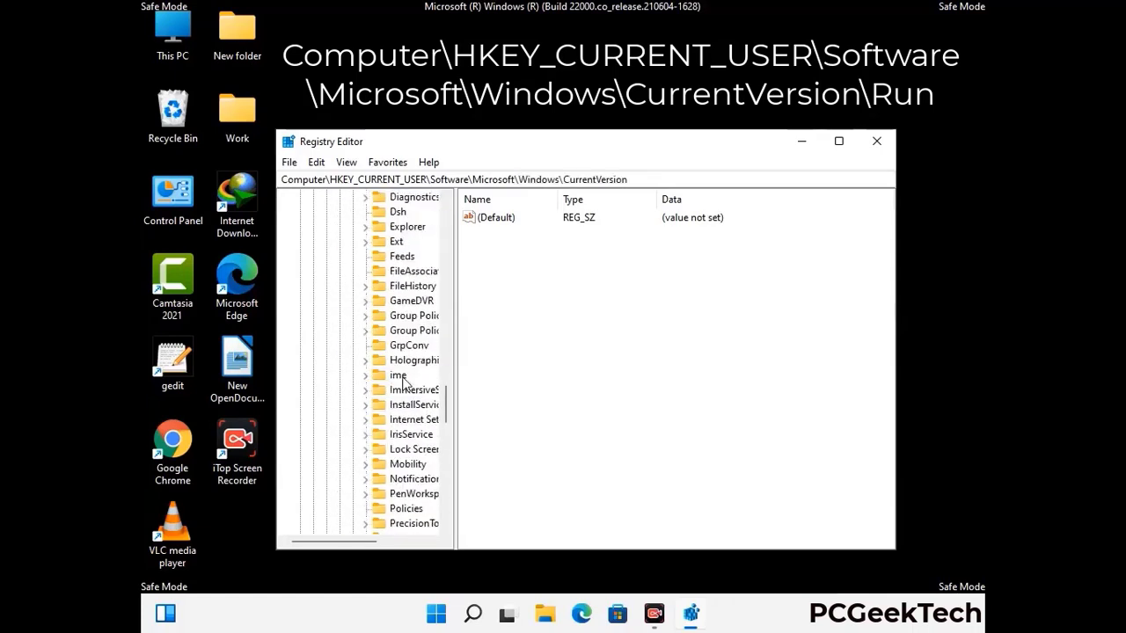
{"action": "scroll", "coordinate": [401, 380], "scroll_direction": "down", "scroll_amount": 4}
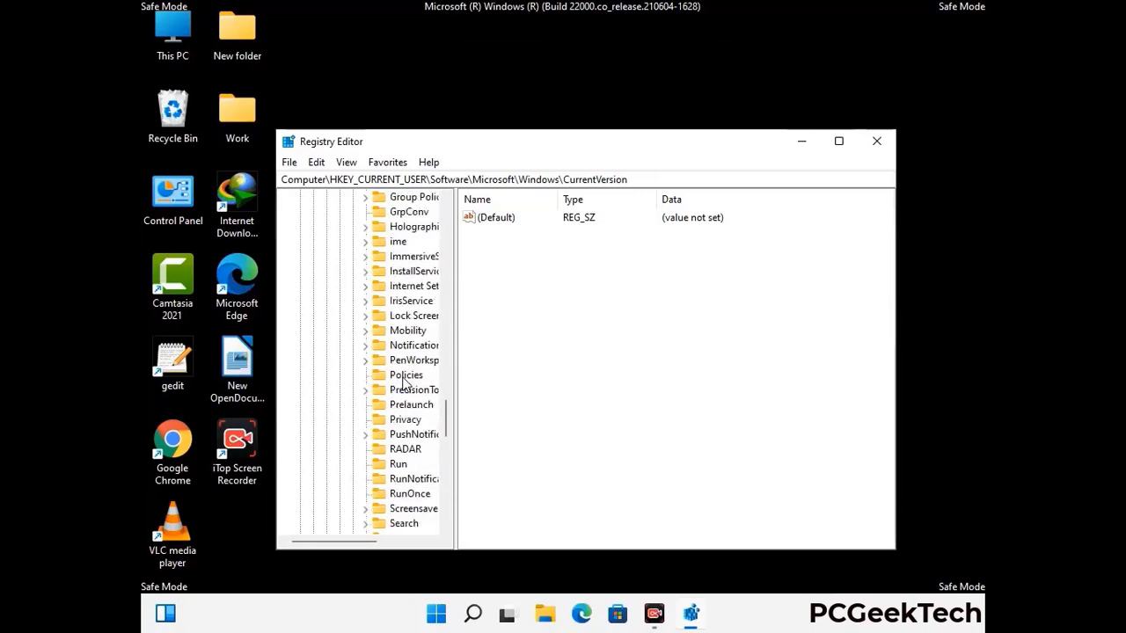
Step: Delete the ScreenRec startup value from the current user's Run key and confirm the deletion
{"action": "left_click", "coordinate": [398, 420]}
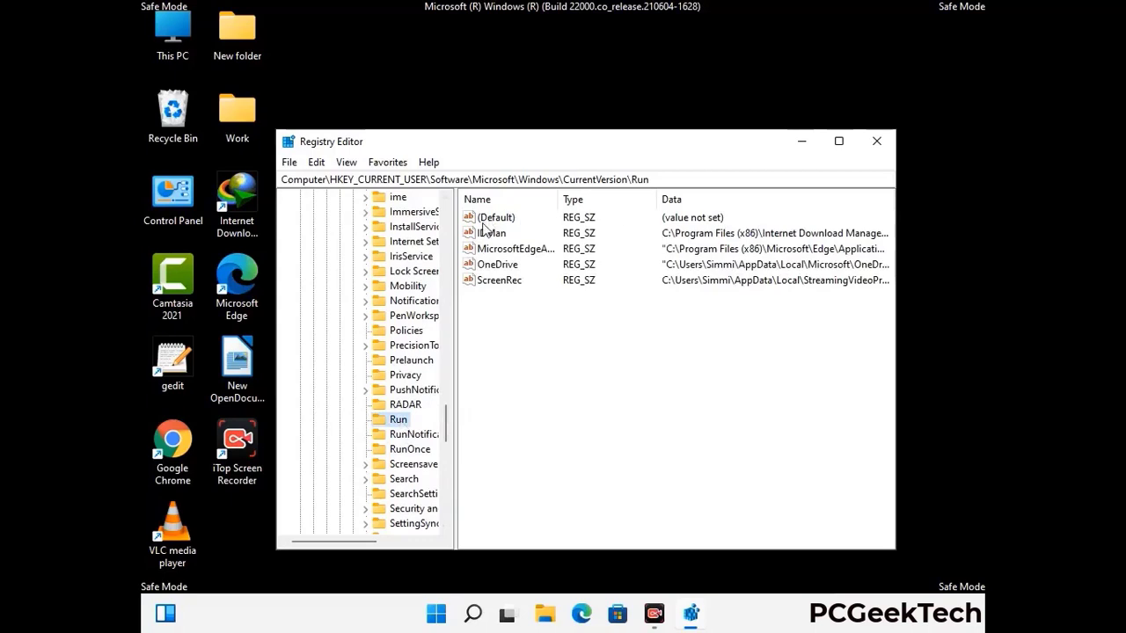
{"action": "left_click", "coordinate": [497, 283]}
{"action": "left_click", "coordinate": [570, 296]}
{"action": "left_click", "coordinate": [508, 285]}
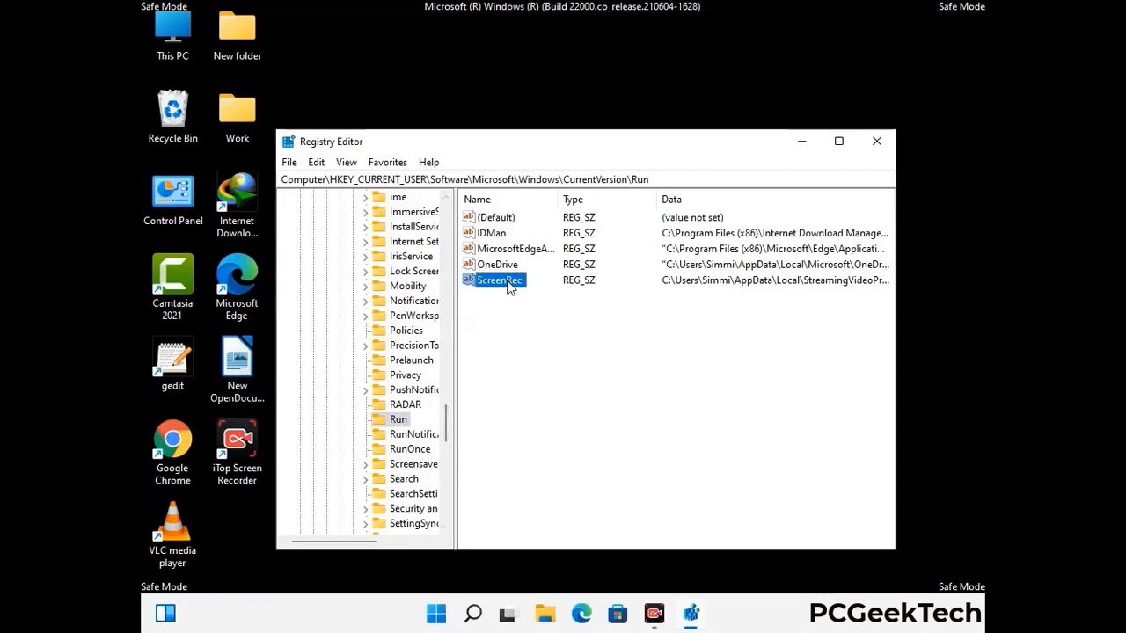
{"action": "right_click", "coordinate": [508, 285]}
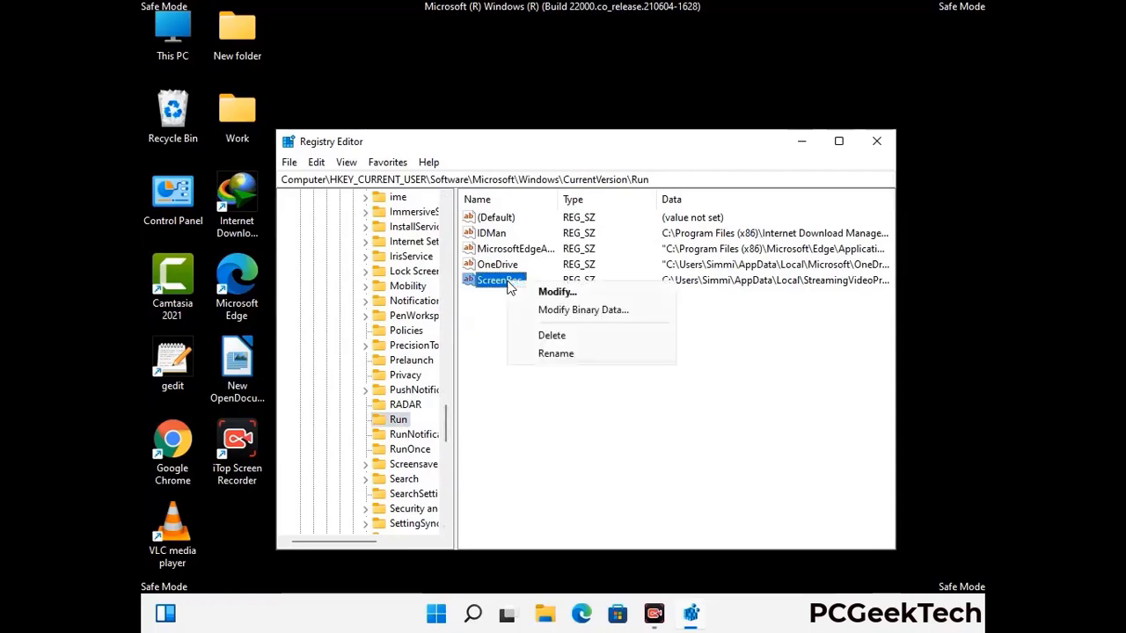
{"action": "left_click", "coordinate": [540, 335]}
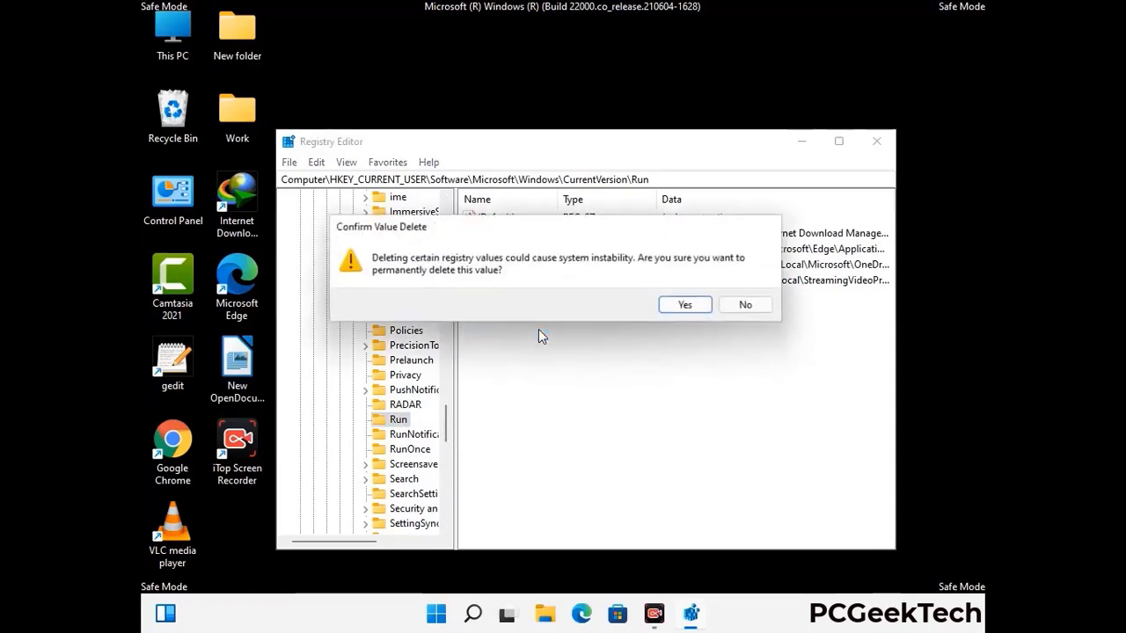
{"action": "left_click", "coordinate": [703, 308]}
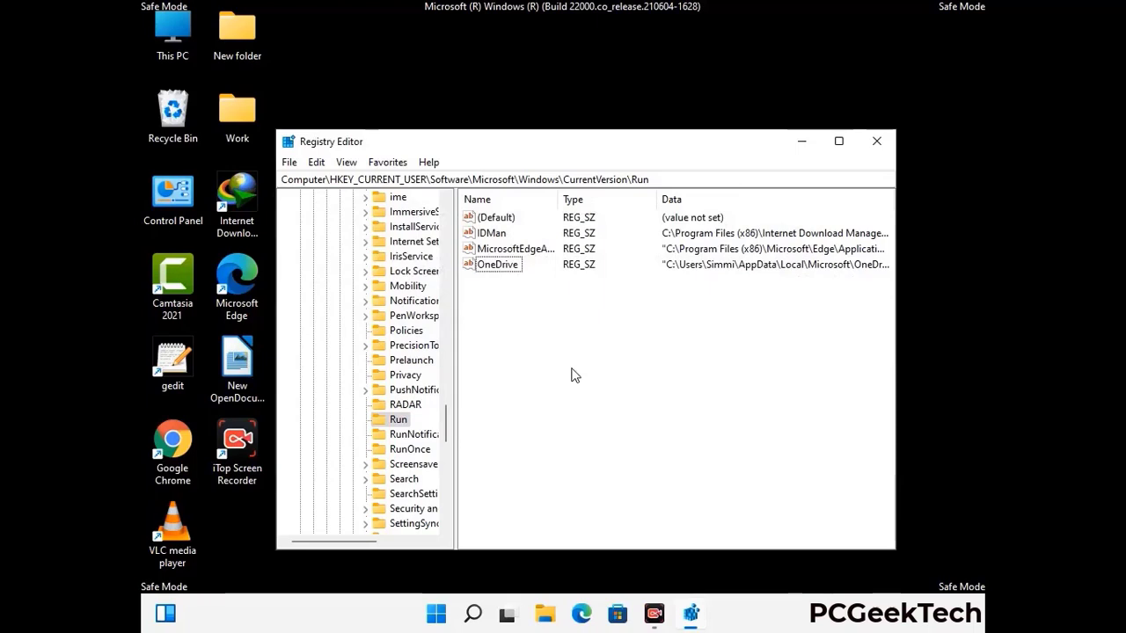
Step: Search the whole registry for 'Virus Nam', stop the search, and close Registry Editor
{"action": "key", "text": "ctrl+f"}
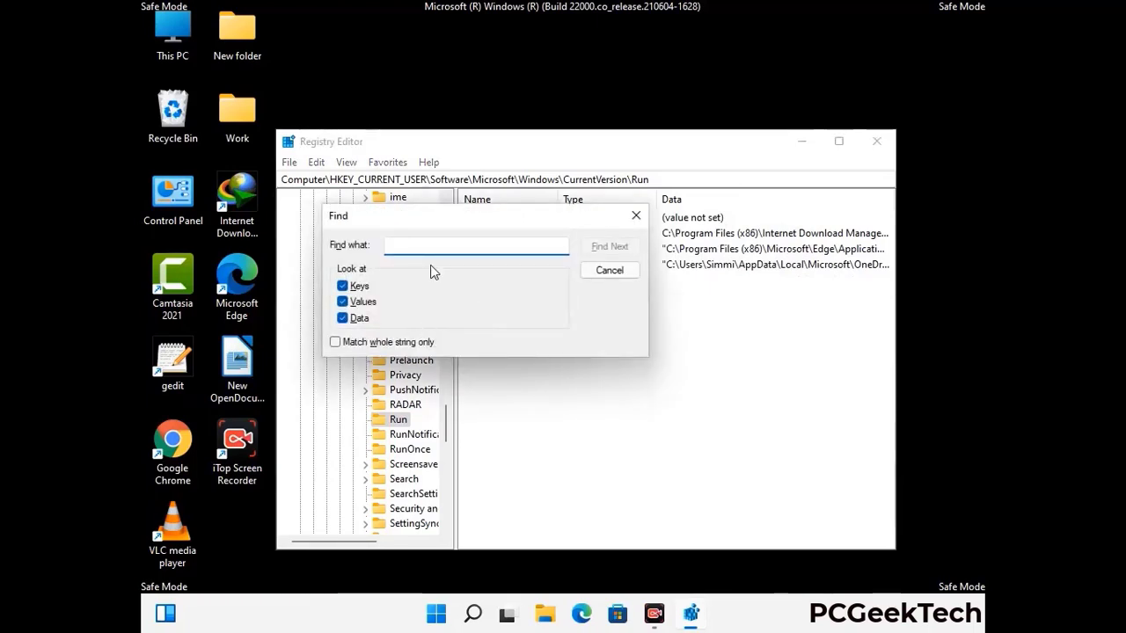
{"action": "type", "text": "Virus Name"}
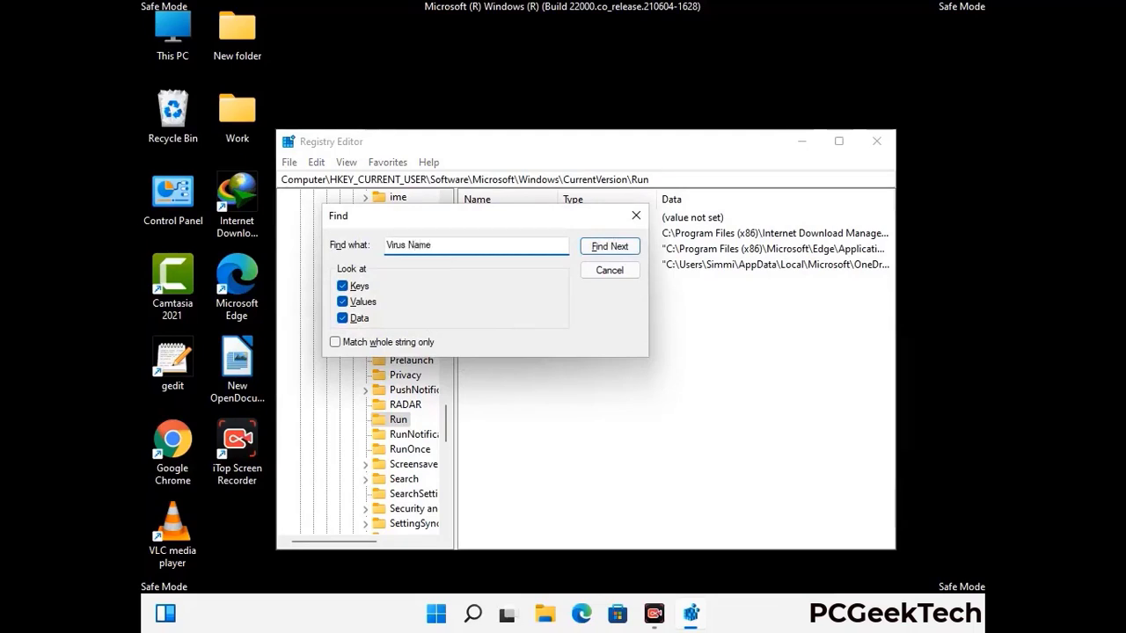
{"action": "left_click", "coordinate": [597, 248]}
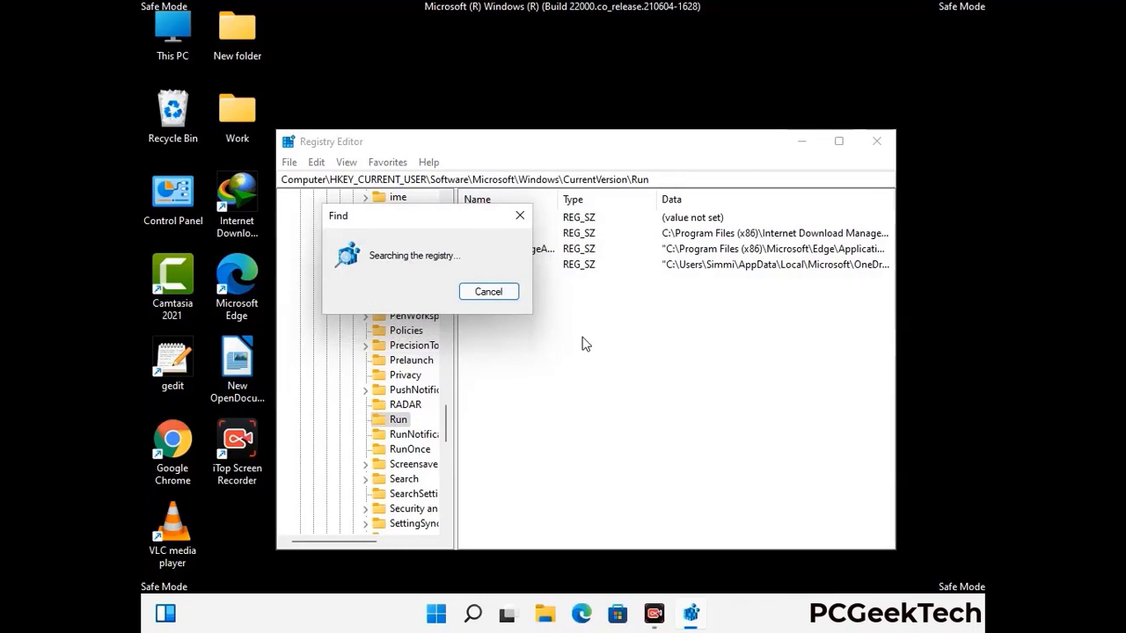
{"action": "left_click", "coordinate": [519, 216]}
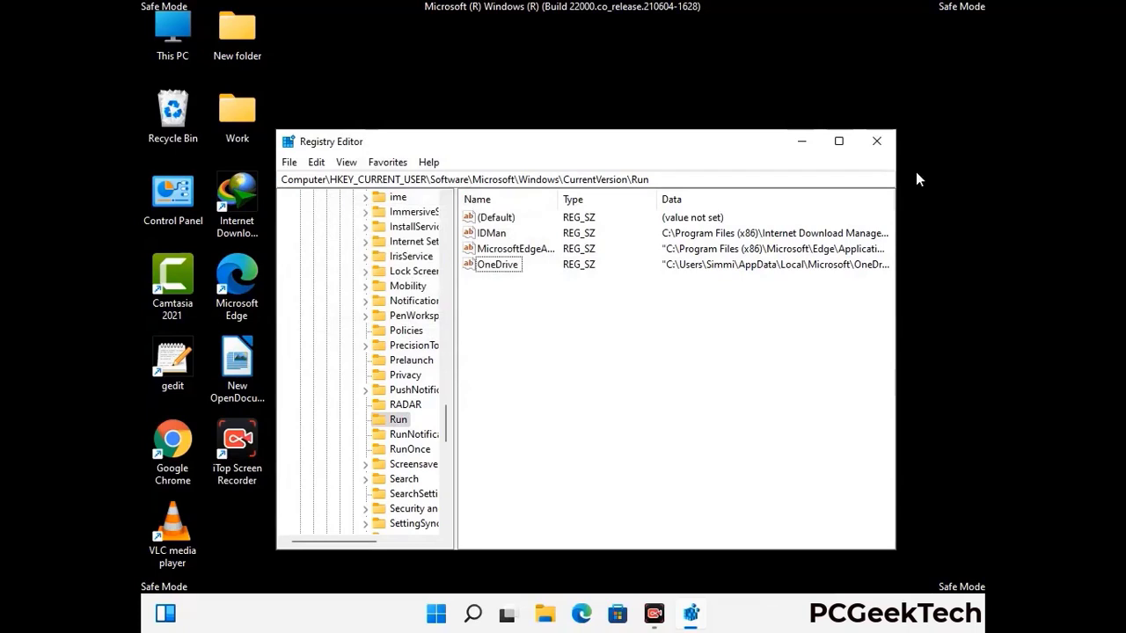
{"action": "left_click", "coordinate": [877, 142]}
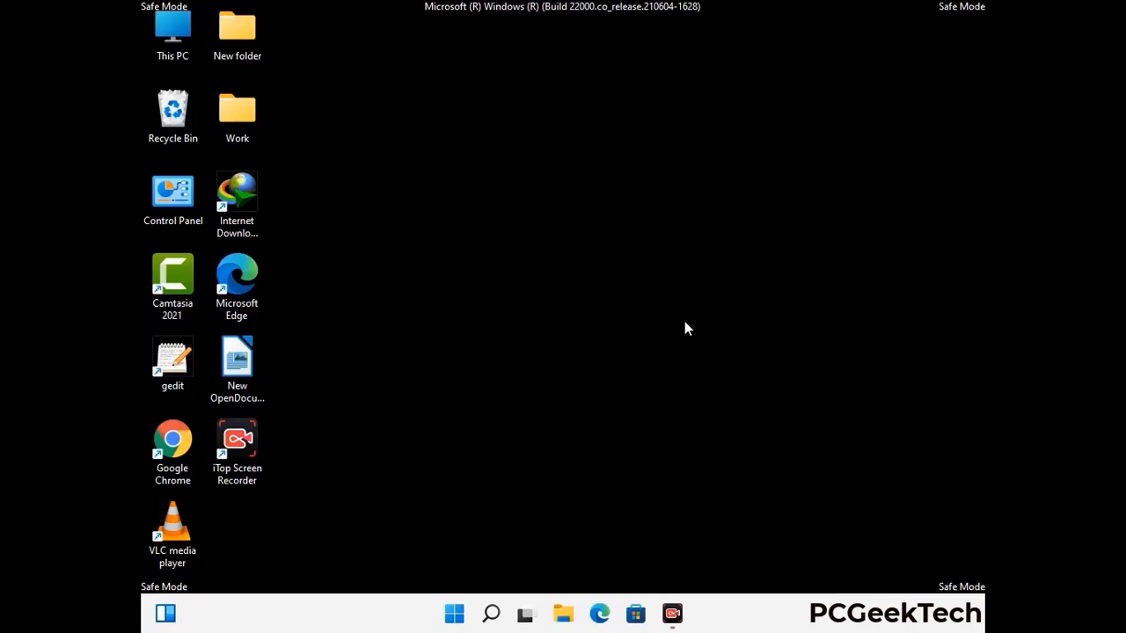
Step: Launch System Configuration via msconfig and uncheck Safe boot on the Boot tab
{"action": "key", "text": "super+r"}
{"action": "left_click_drag", "start_coordinate": [326, 410], "coordinate": [577, 176]}
{"action": "type", "text": "ms"}
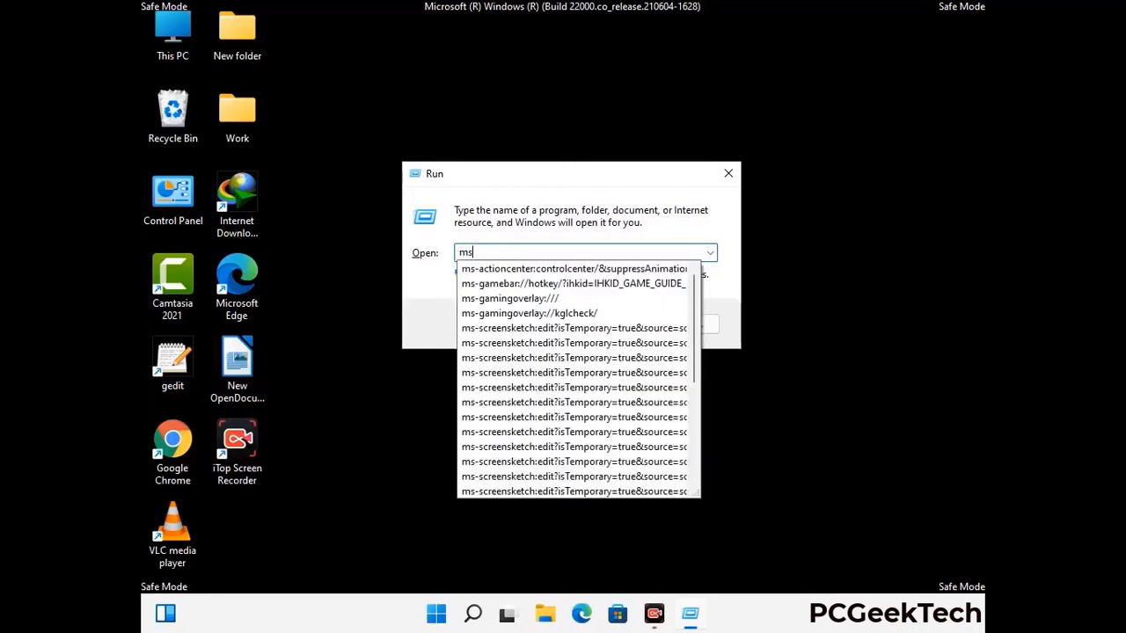
{"action": "type", "text": "config"}
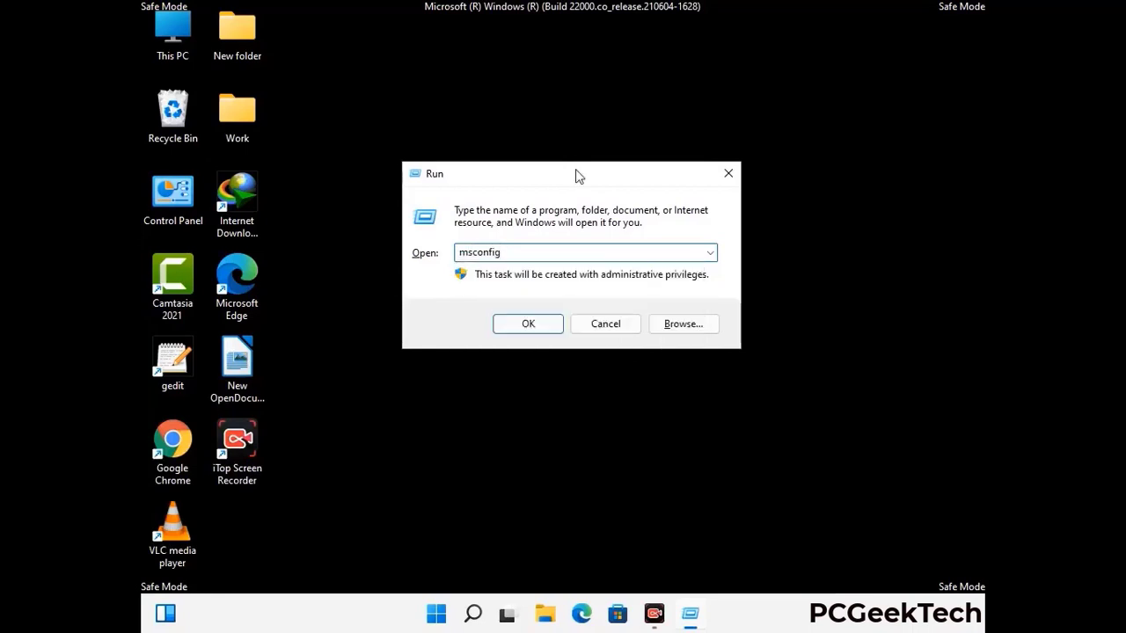
{"action": "left_click", "coordinate": [519, 324]}
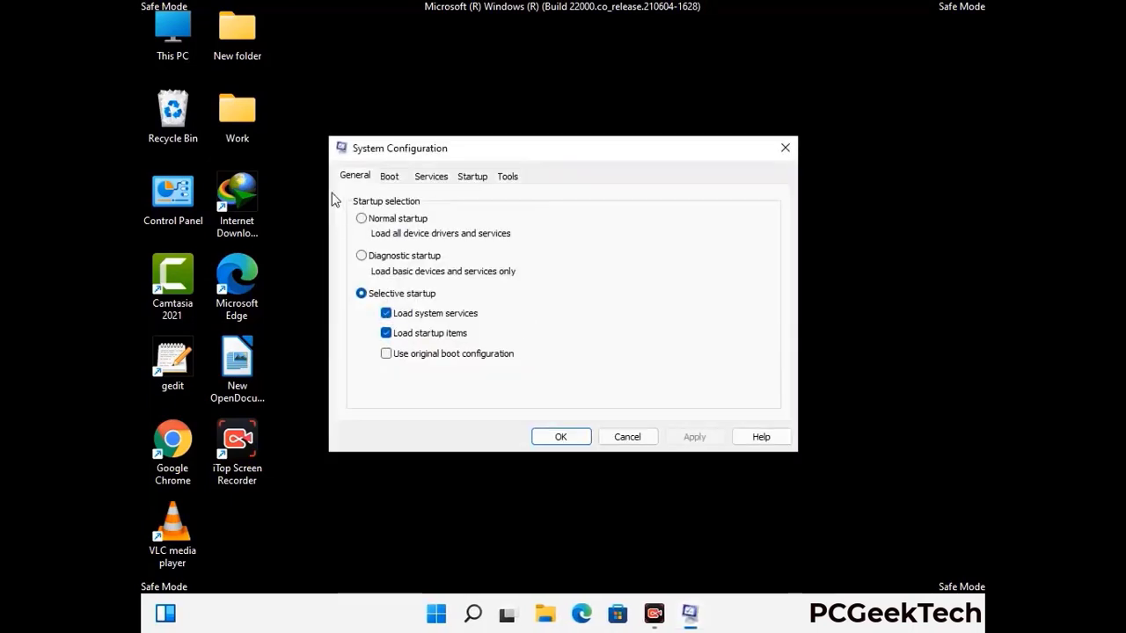
{"action": "left_click", "coordinate": [387, 178]}
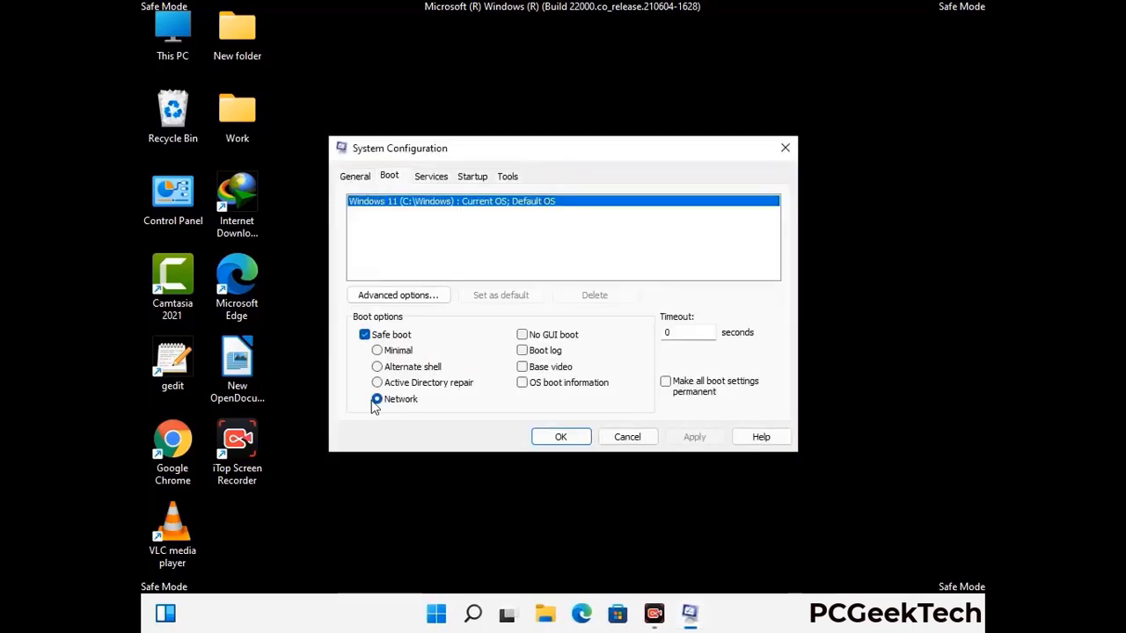
{"action": "left_click", "coordinate": [364, 336]}
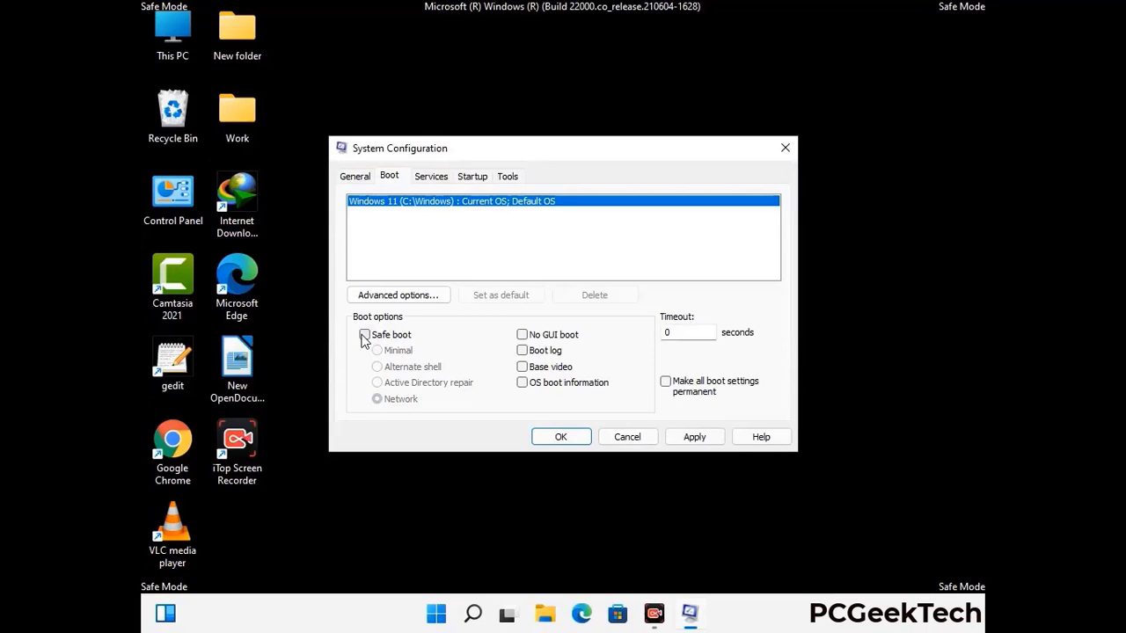